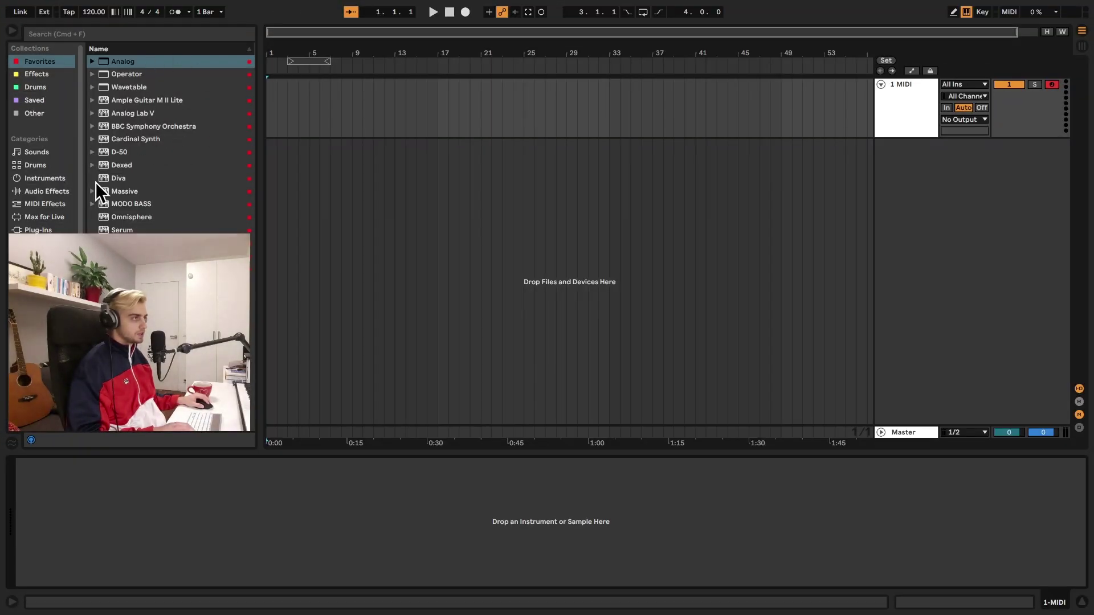
# Collapse the Drum Synth folder and load Analog onto the MIDI track as 1 Analog.
pyautogui.click(50, 178)
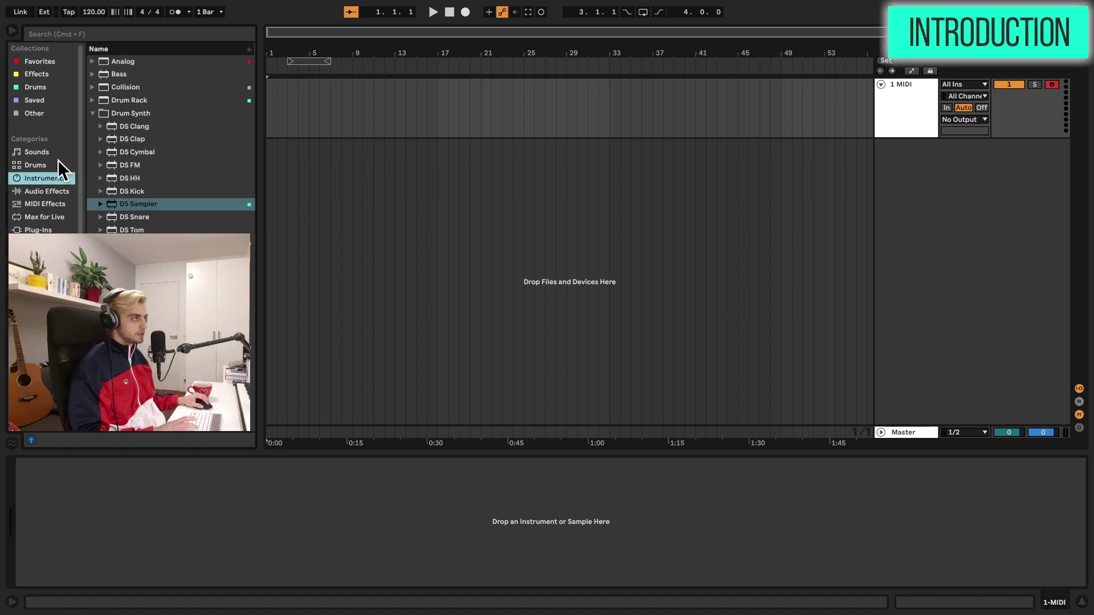
pyautogui.click(92, 113)
pyautogui.doubleClick(119, 57)
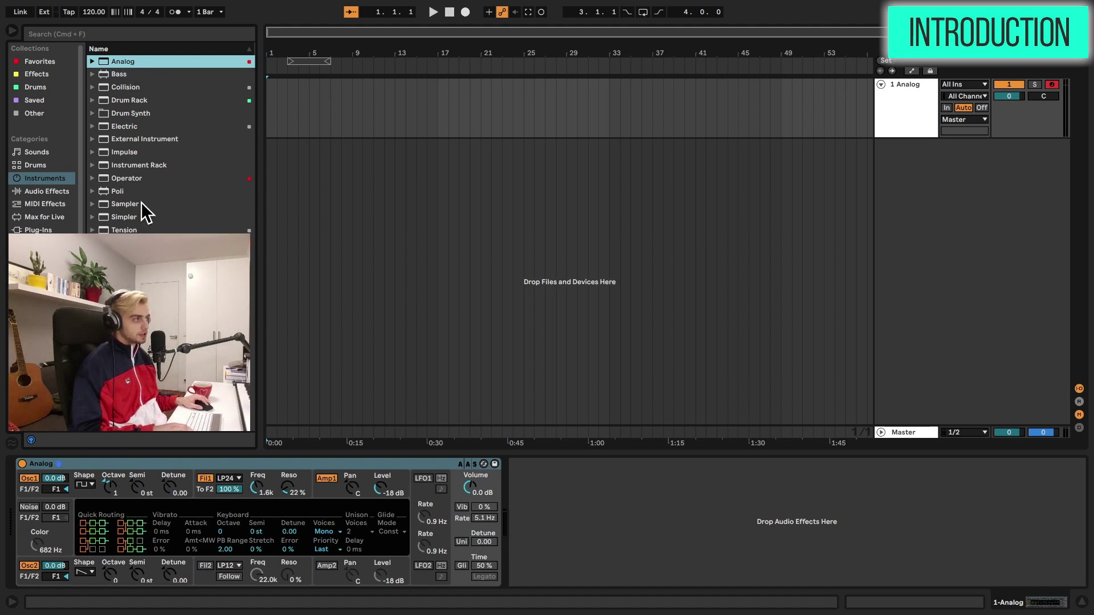
pyautogui.click(140, 179)
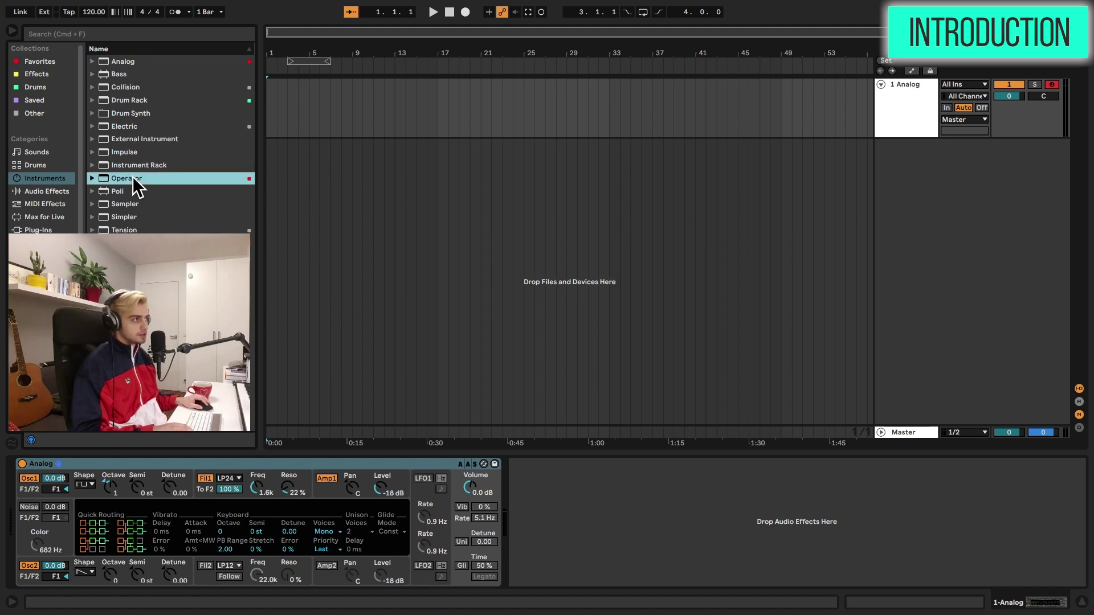
pyautogui.click(136, 61)
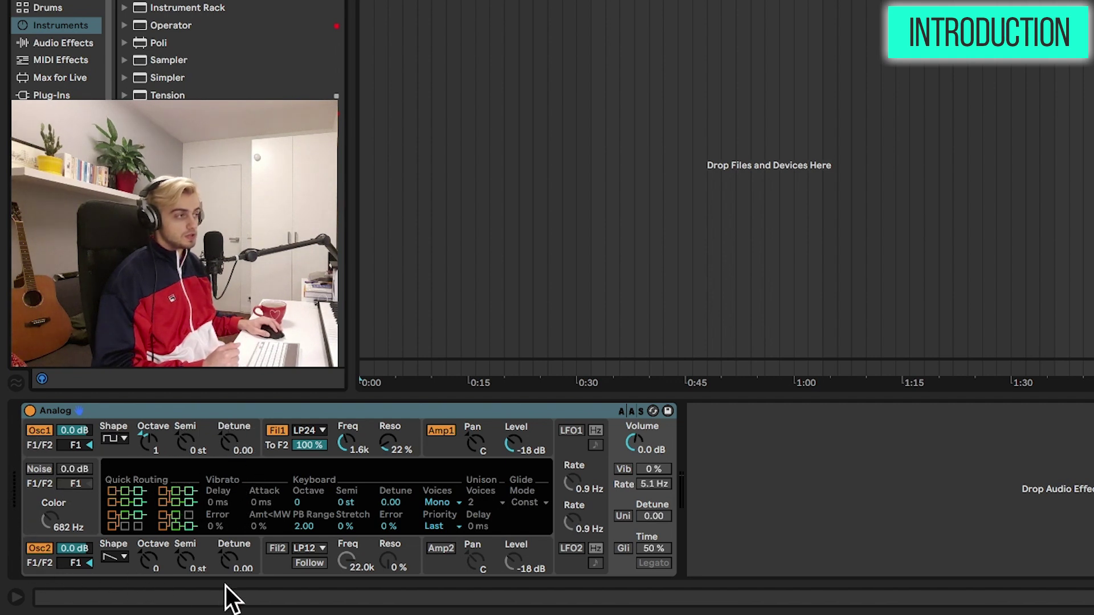
# Switch off Analog's second oscillator, leaving Osc1 as a square at octave 1.
pyautogui.click(40, 430)
pyautogui.click(32, 543)
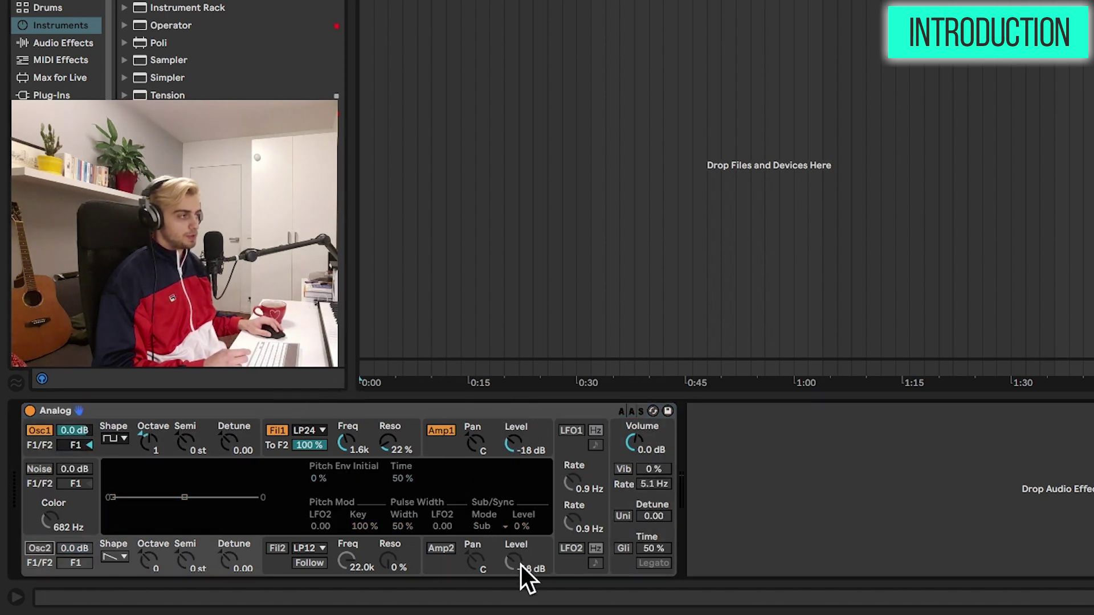
pyautogui.click(436, 429)
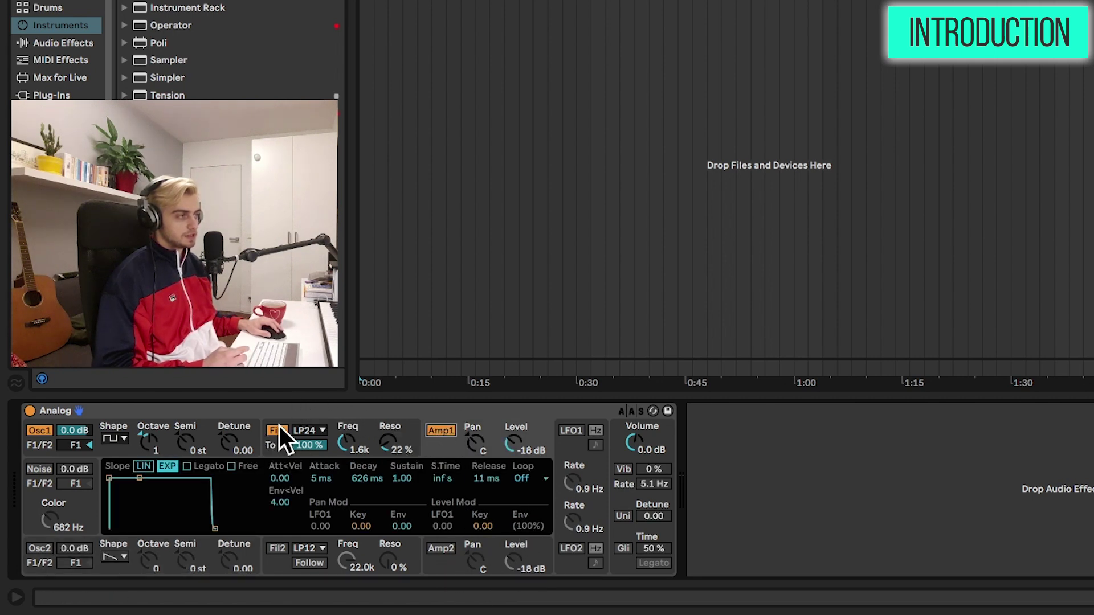
pyautogui.click(342, 450)
pyautogui.click(245, 452)
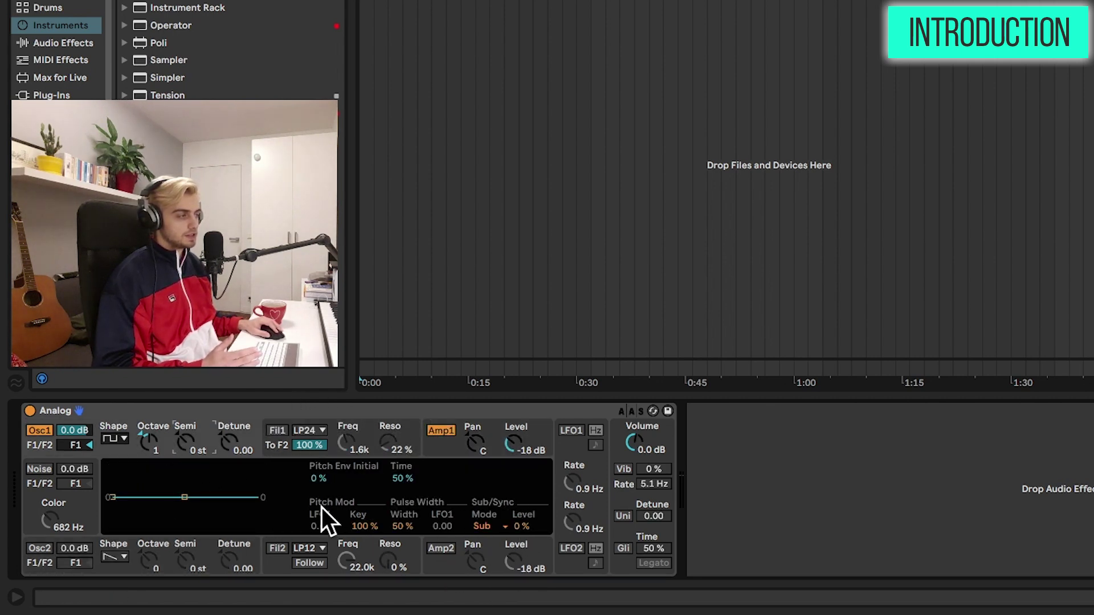
# Review the Osc1 octave, Filter 1 envelope, amp envelope, LFO and global voice settings.
pyautogui.click(142, 425)
pyautogui.click(263, 430)
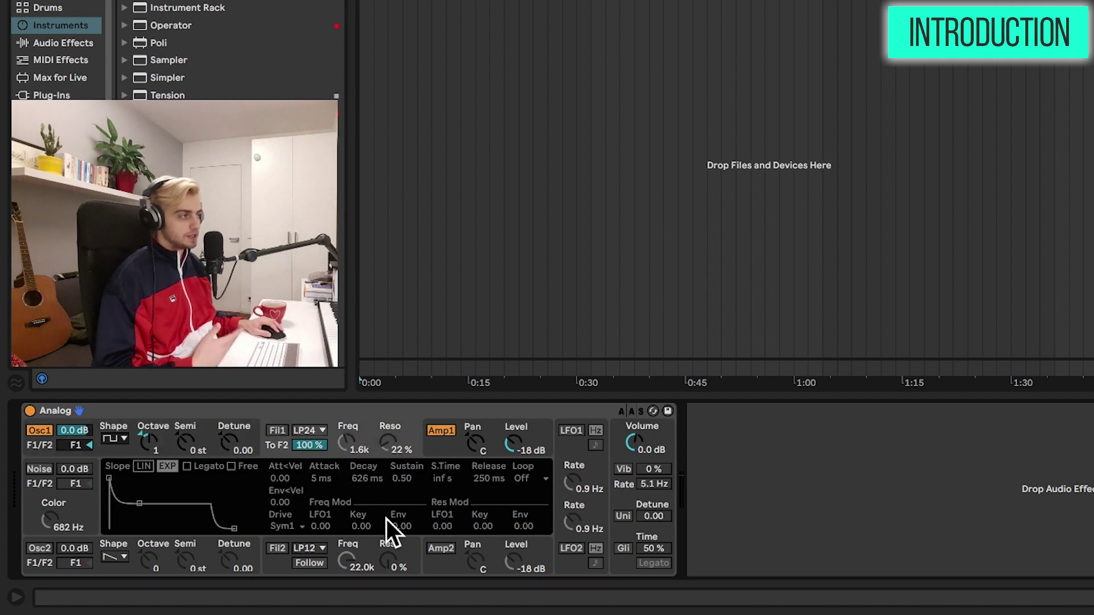
pyautogui.click(429, 447)
pyautogui.click(563, 448)
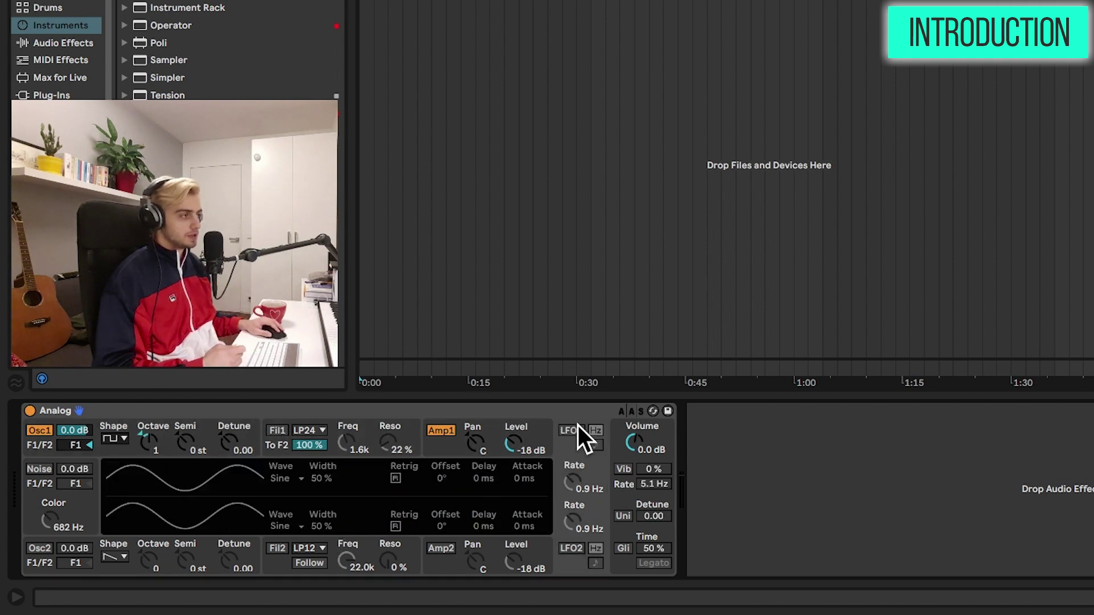
pyautogui.click(617, 456)
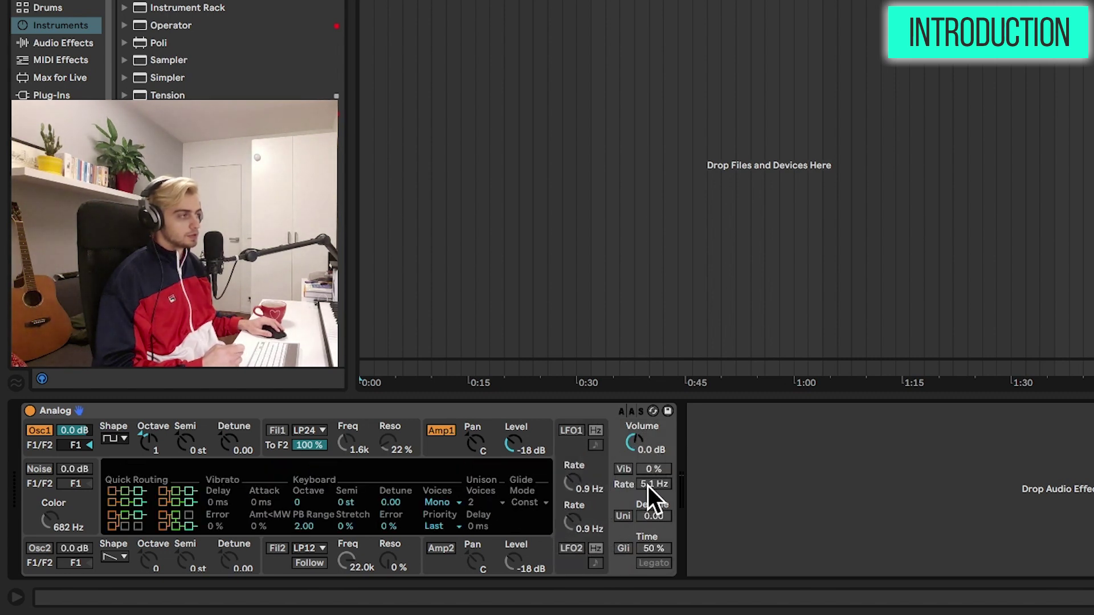
pyautogui.click(587, 479)
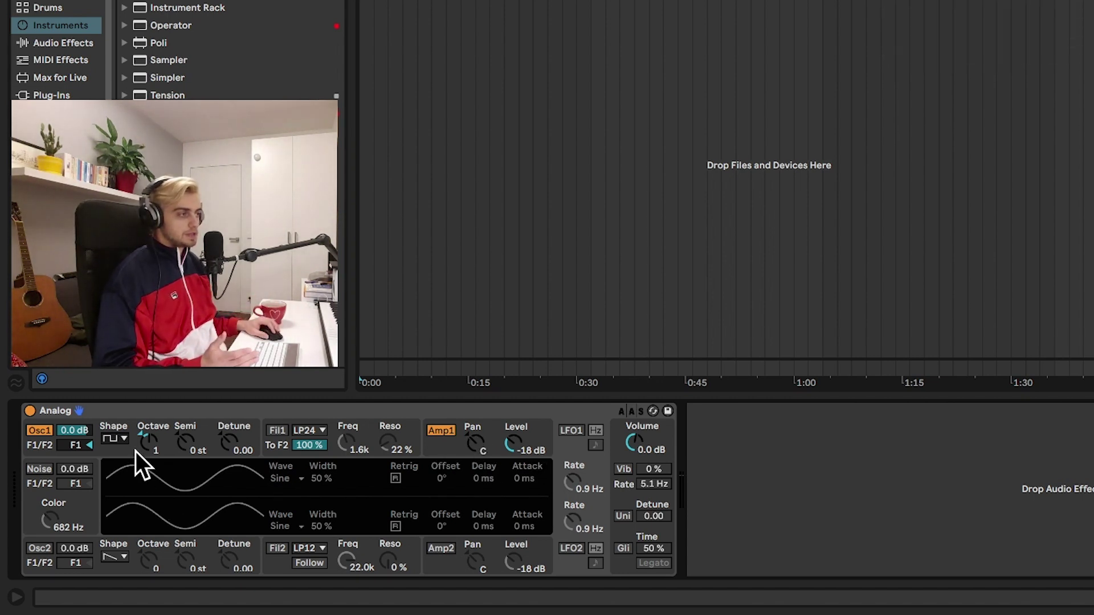
# Set Osc1 to a sine wave at octave 0 and raise Analog's volume to 6.0 dB.
pyautogui.click(118, 436)
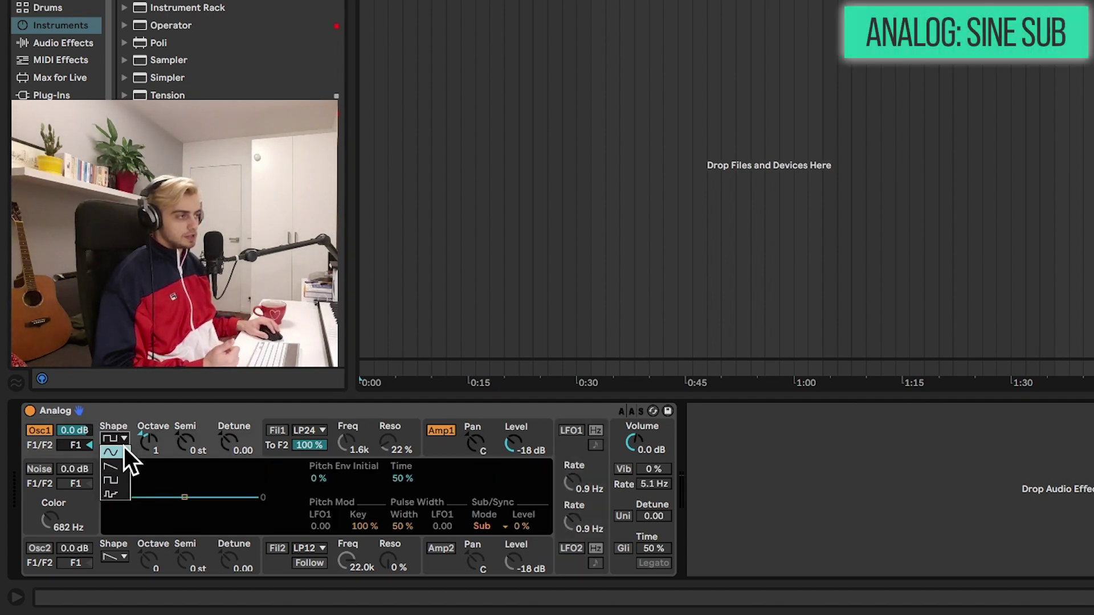
pyautogui.click(124, 447)
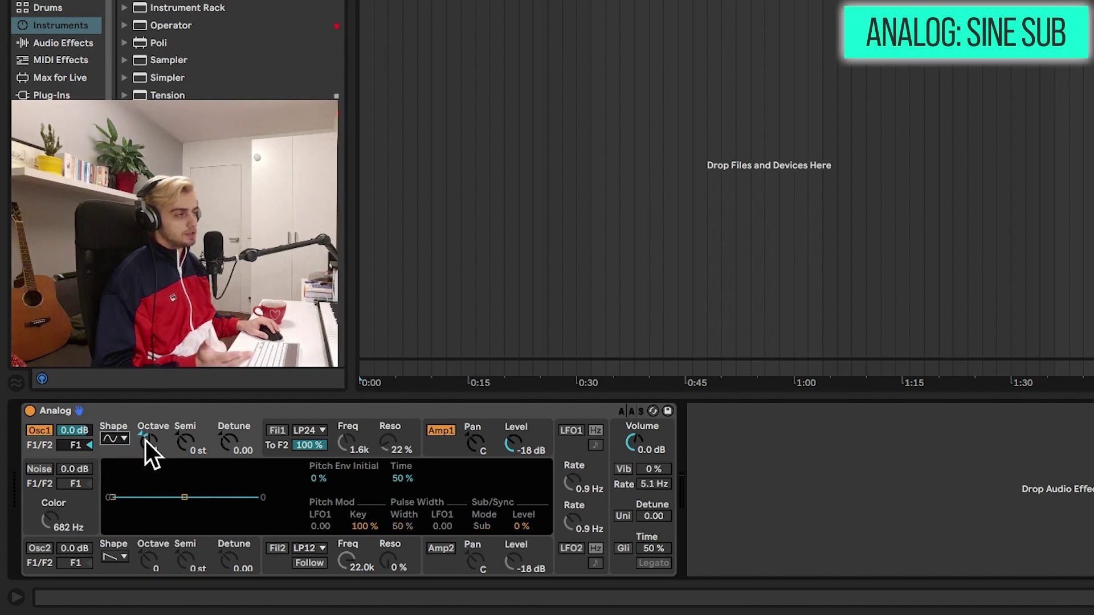
pyautogui.moveTo(146, 440); pyautogui.dragTo(142, 456)
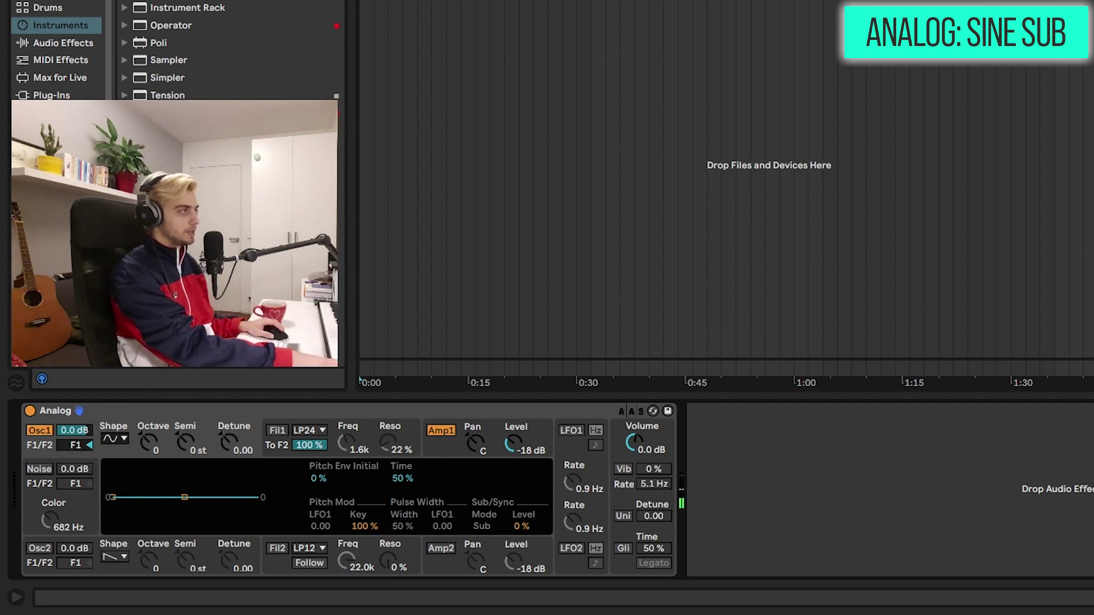
pyautogui.moveTo(633, 443); pyautogui.dragTo(633, 418)
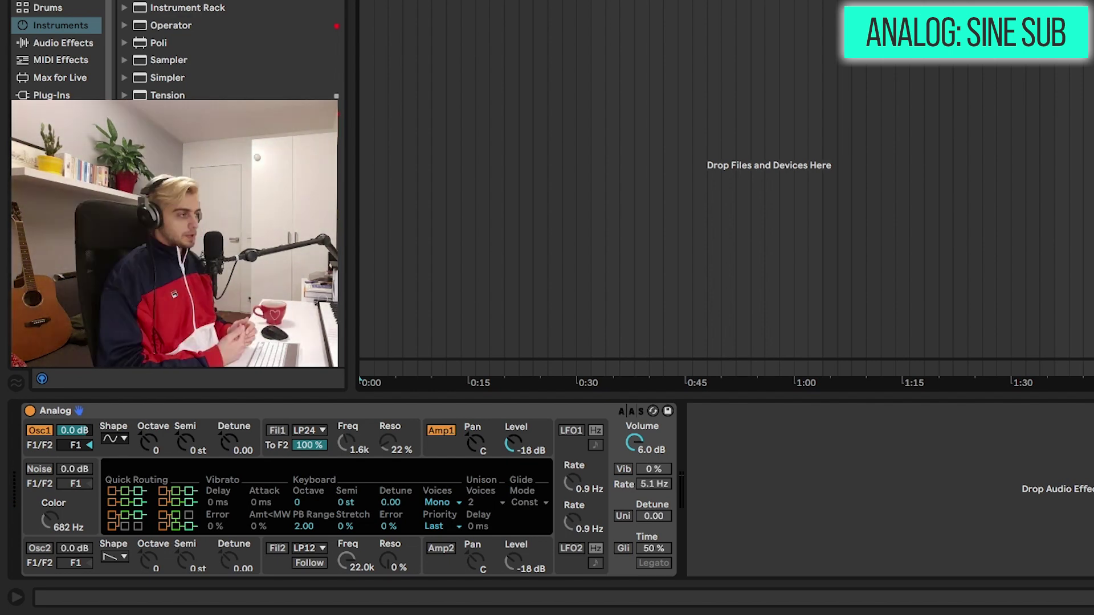
# Lengthen the Amp1 envelope release to 1.94 s.
pyautogui.click(441, 431)
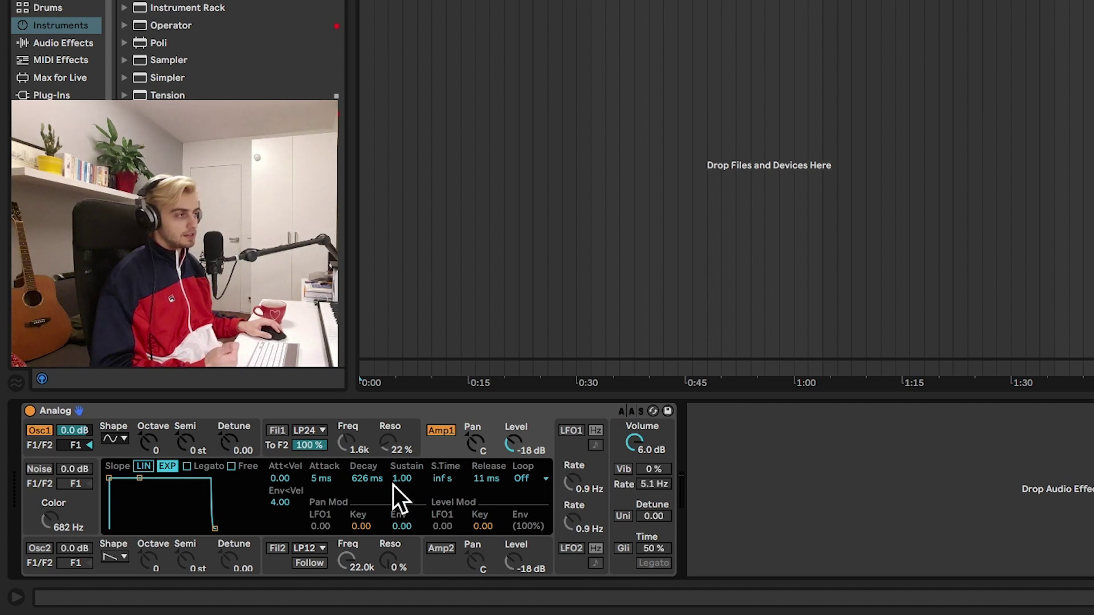
pyautogui.moveTo(487, 482)
pyautogui.mouseDown()
pyautogui.moveTo(488, 459)
pyautogui.moveTo(486, 482)
pyautogui.mouseUp()
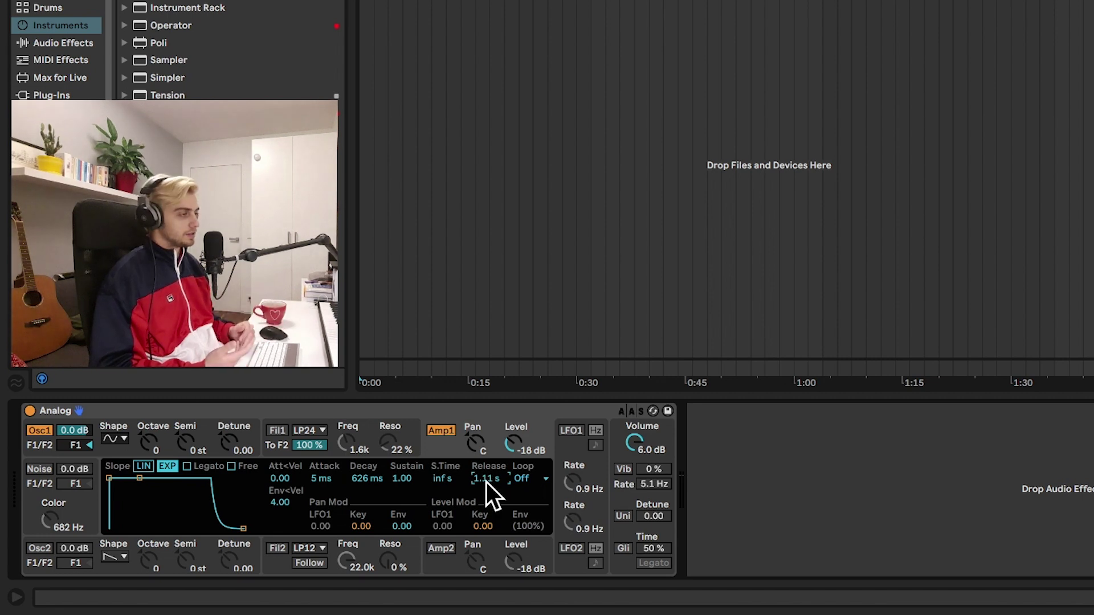
pyautogui.scroll(5, 488, 482)
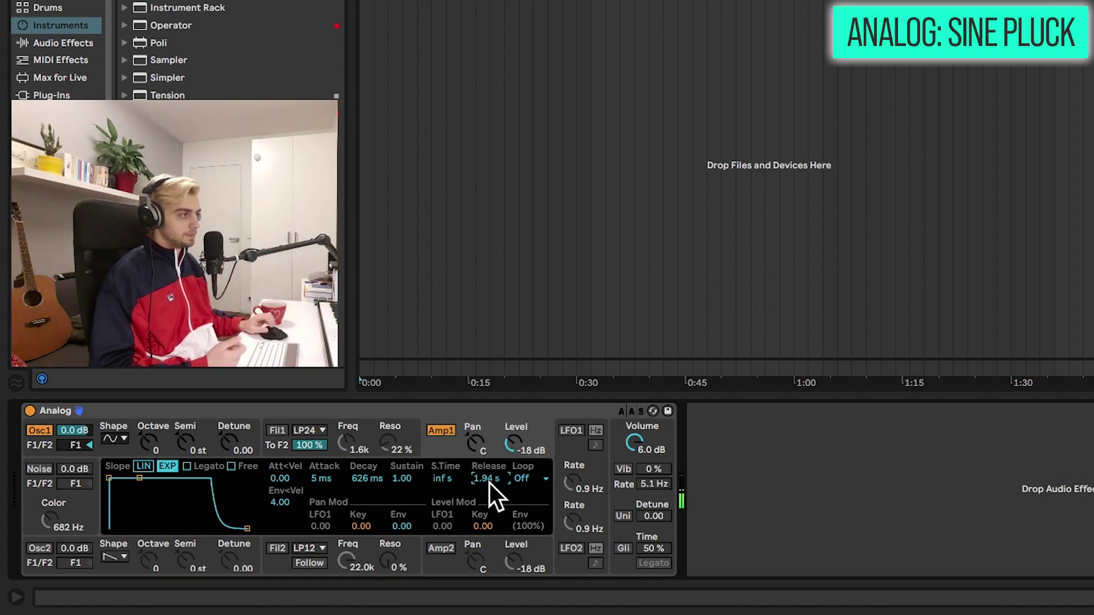
# Change the global voice count from Mono to 32.
pyautogui.click(618, 497)
pyautogui.click(450, 504)
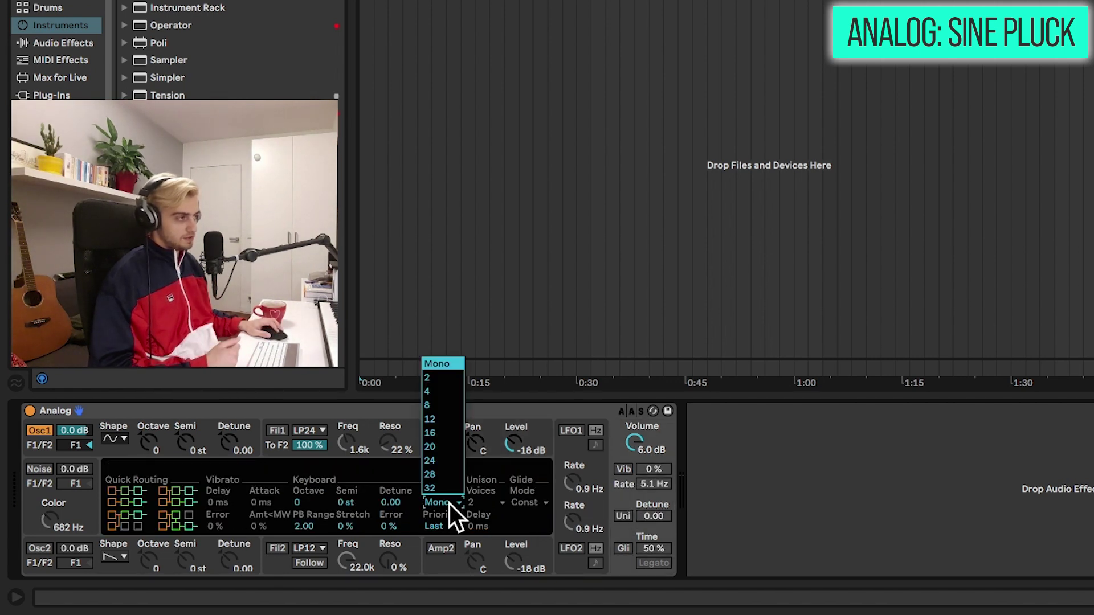
pyautogui.click(450, 487)
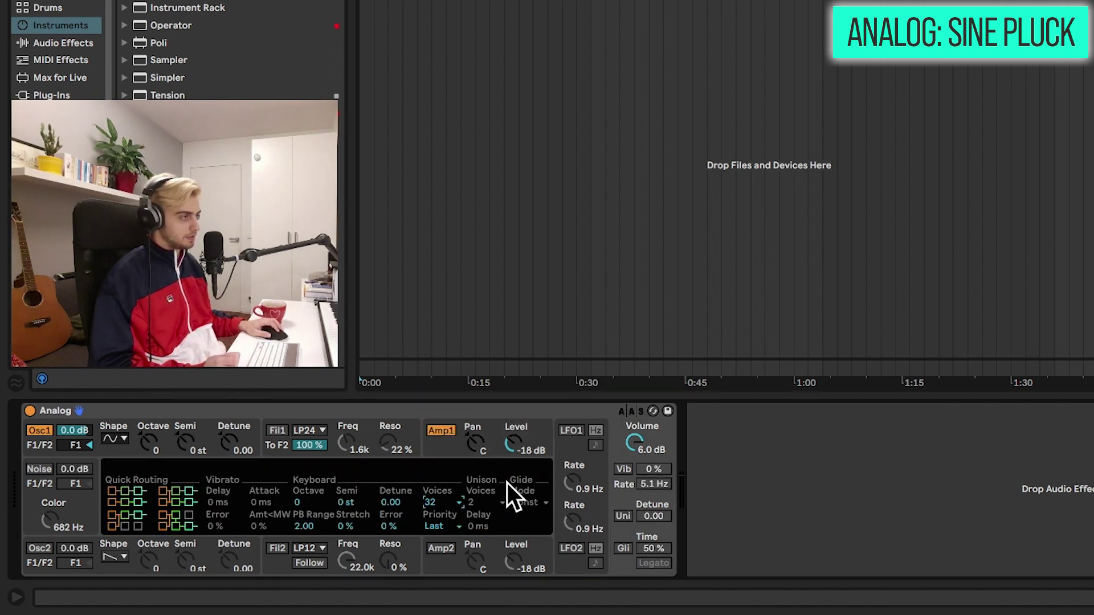
pyautogui.click(453, 451)
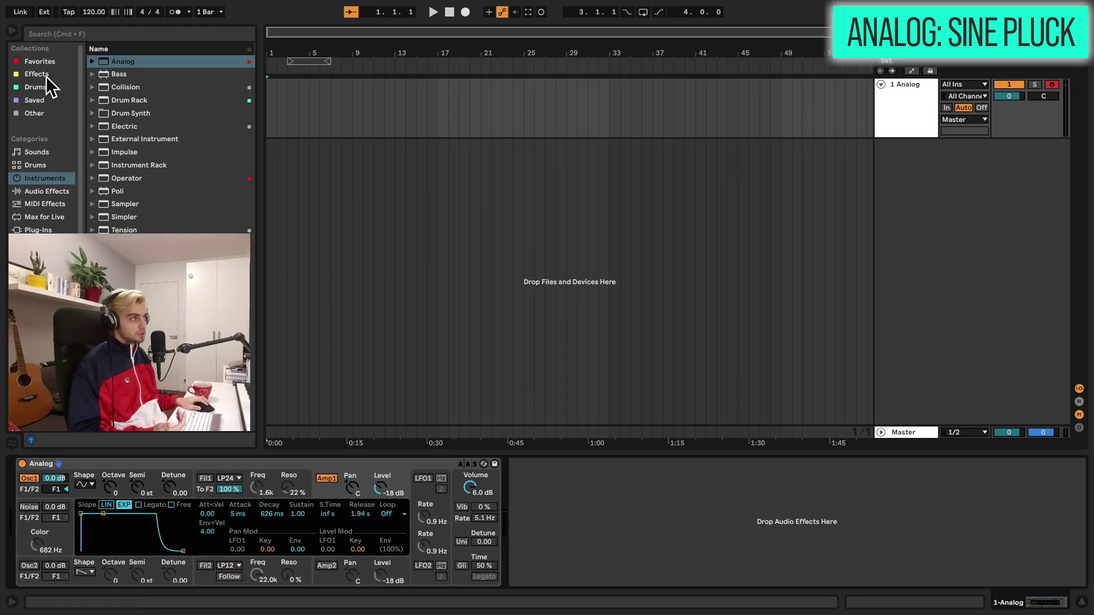
# Add a Reverb after Analog and set its decay time to 2.64 s.
pyautogui.click(46, 75)
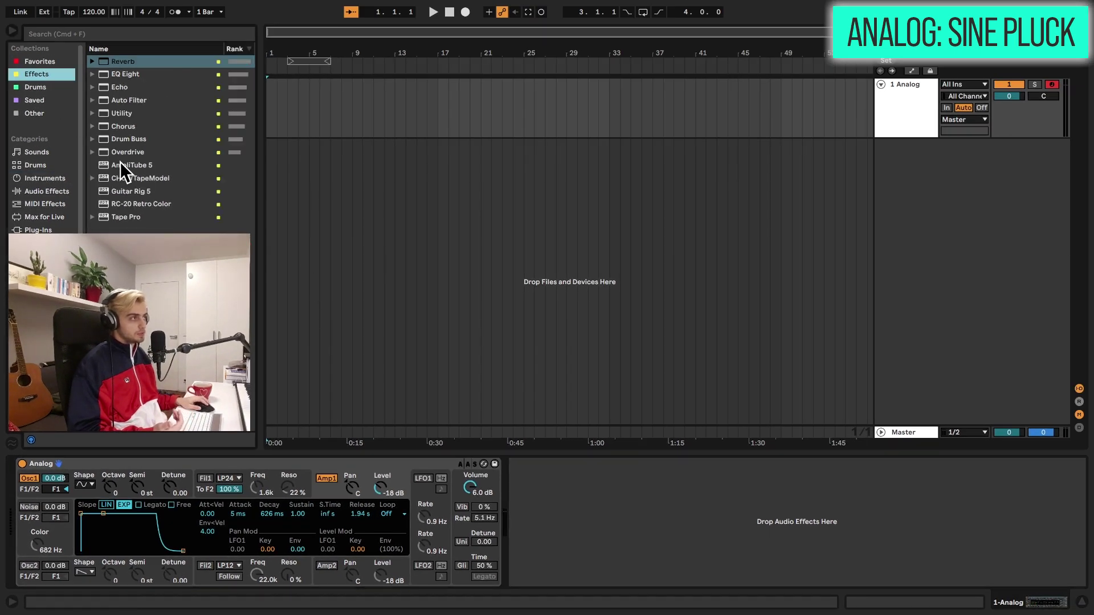
pyautogui.click(46, 191)
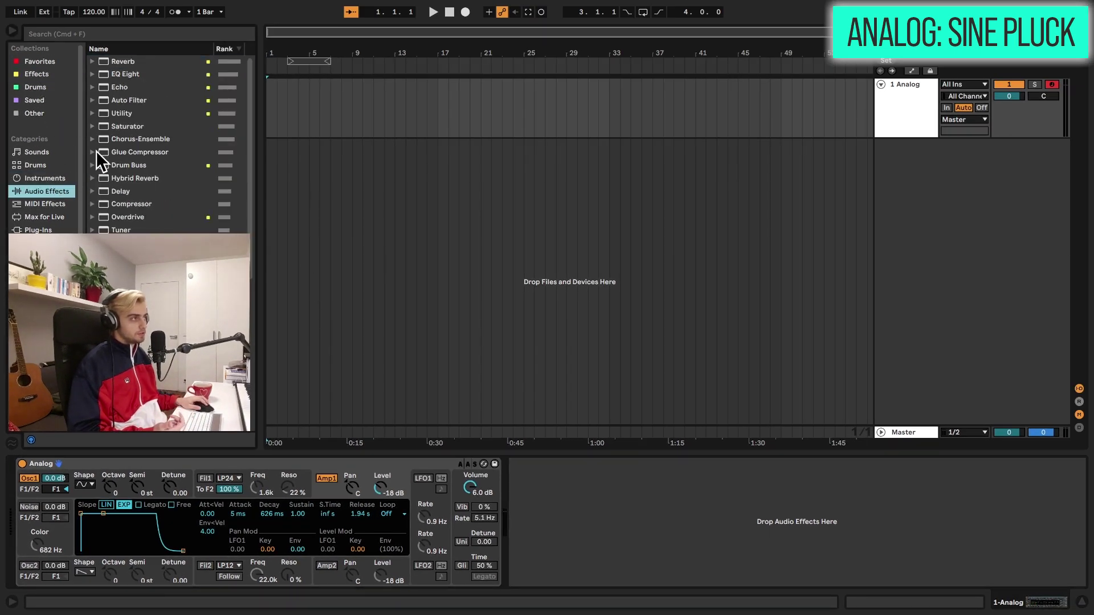
pyautogui.doubleClick(123, 61)
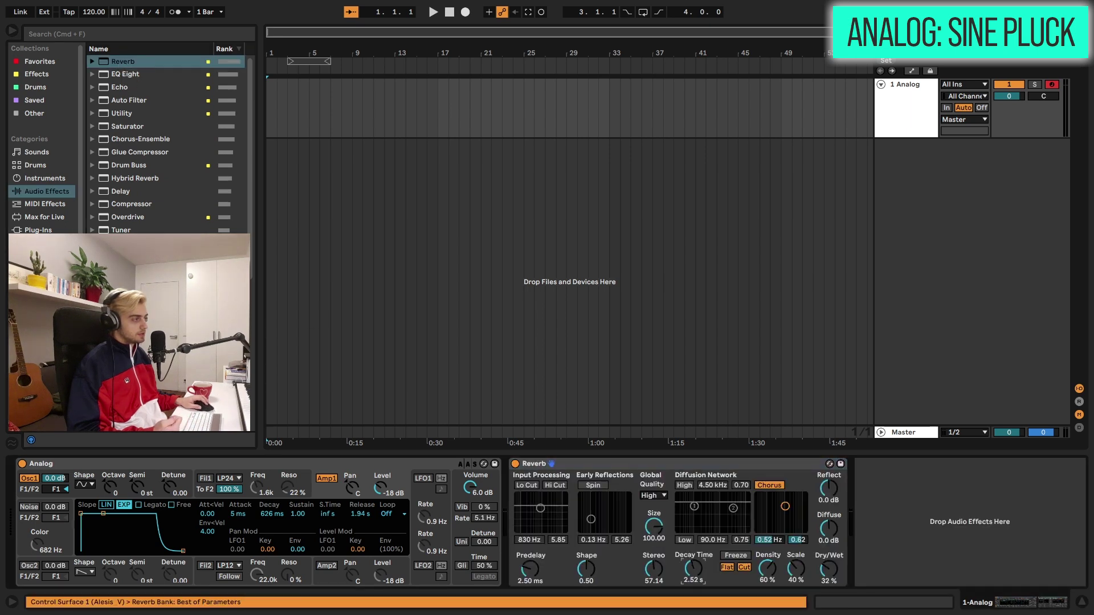
pyautogui.moveTo(710, 584); pyautogui.dragTo(710, 580)
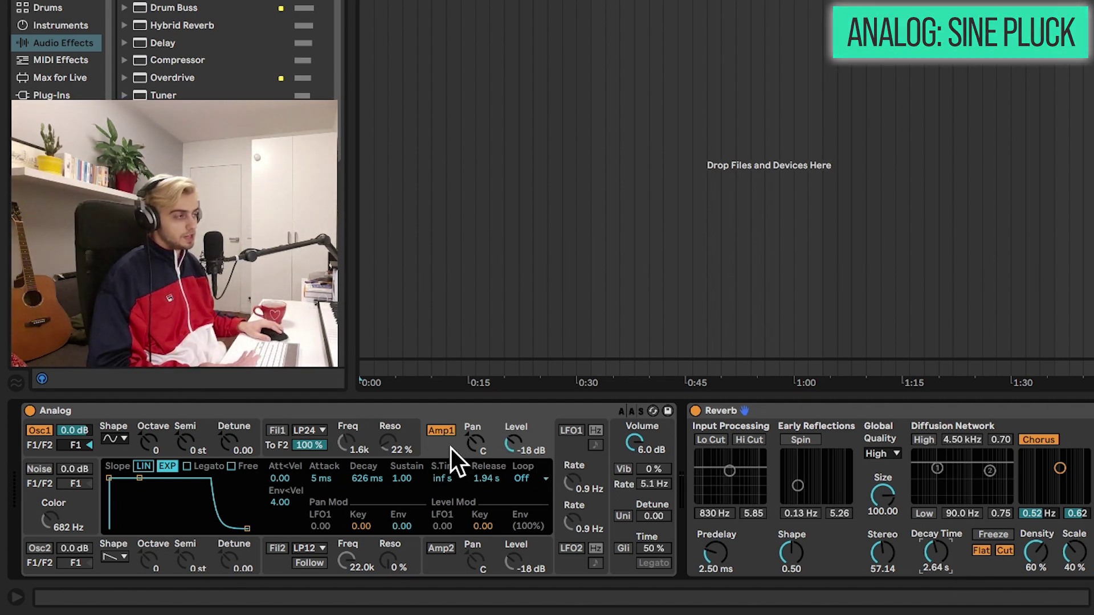
pyautogui.click(614, 497)
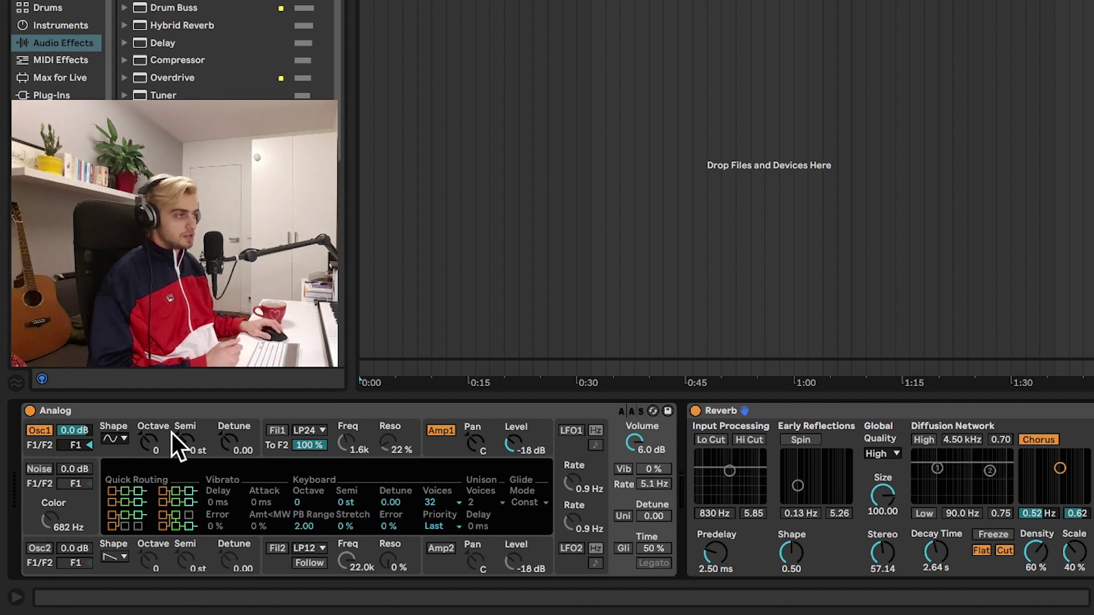
# Make oscillator 1 a sawtooth wave and turn the output volume down.
pyautogui.click(117, 440)
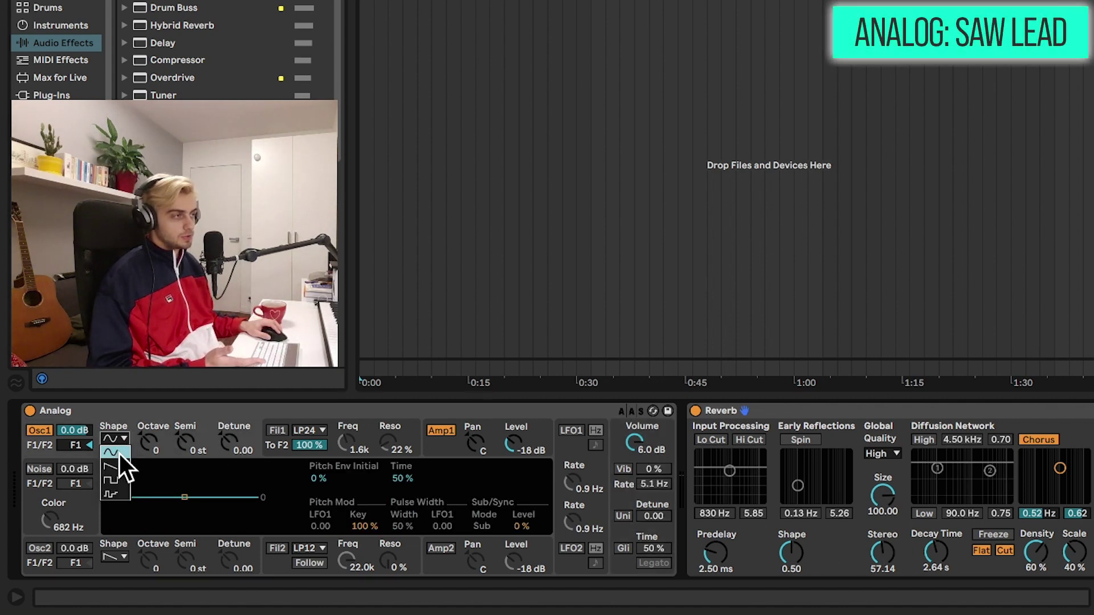
pyautogui.click(114, 467)
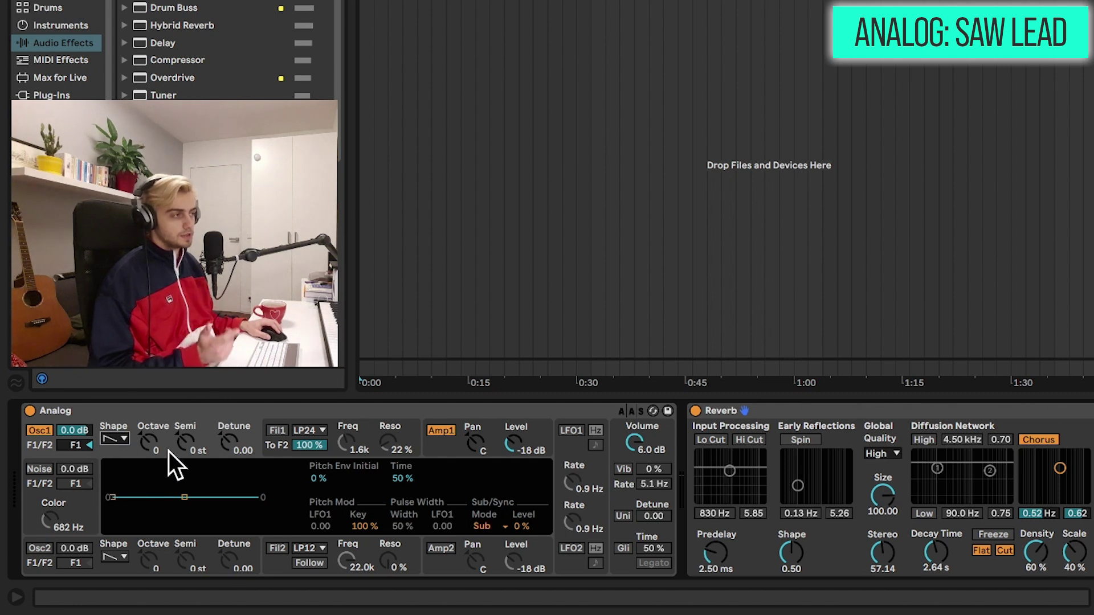
pyautogui.moveTo(617, 440)
pyautogui.mouseDown()
pyautogui.moveTo(617, 470)
pyautogui.moveTo(636, 433)
pyautogui.mouseUp()
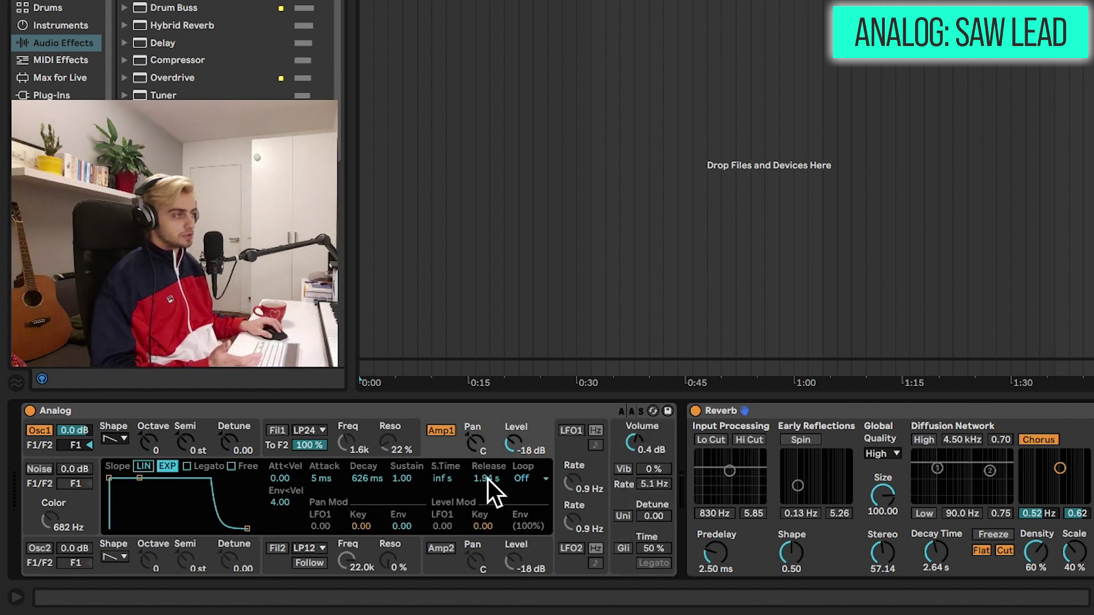
# Shorten the amp release to 250 ms, enable Filter 1, and restore volume to 6.0 dB.
pyautogui.moveTo(488, 480); pyautogui.dragTo(487, 512)
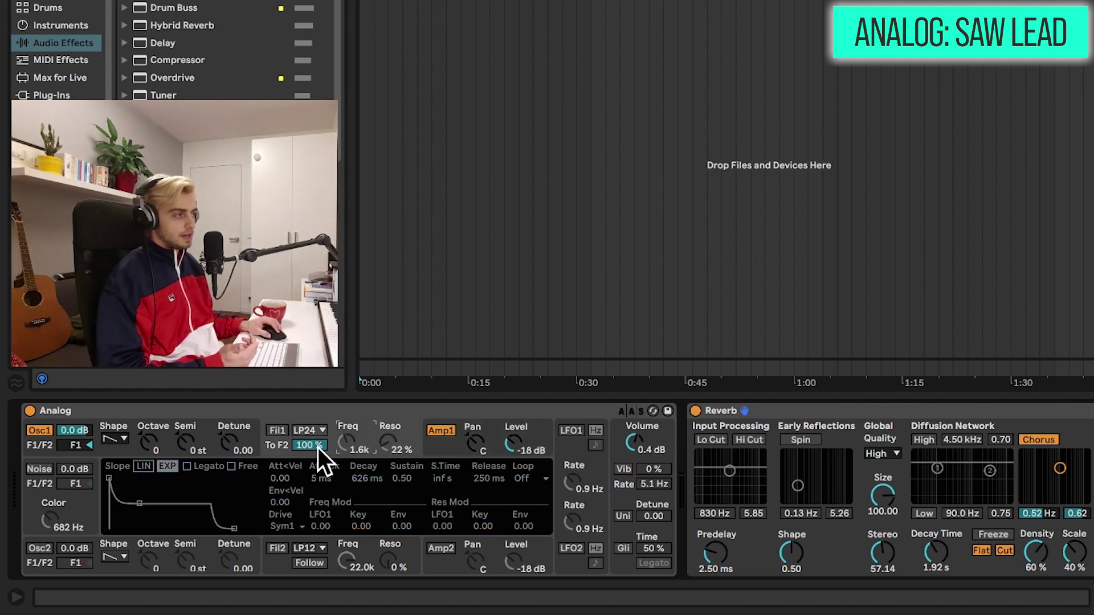
pyautogui.click(277, 430)
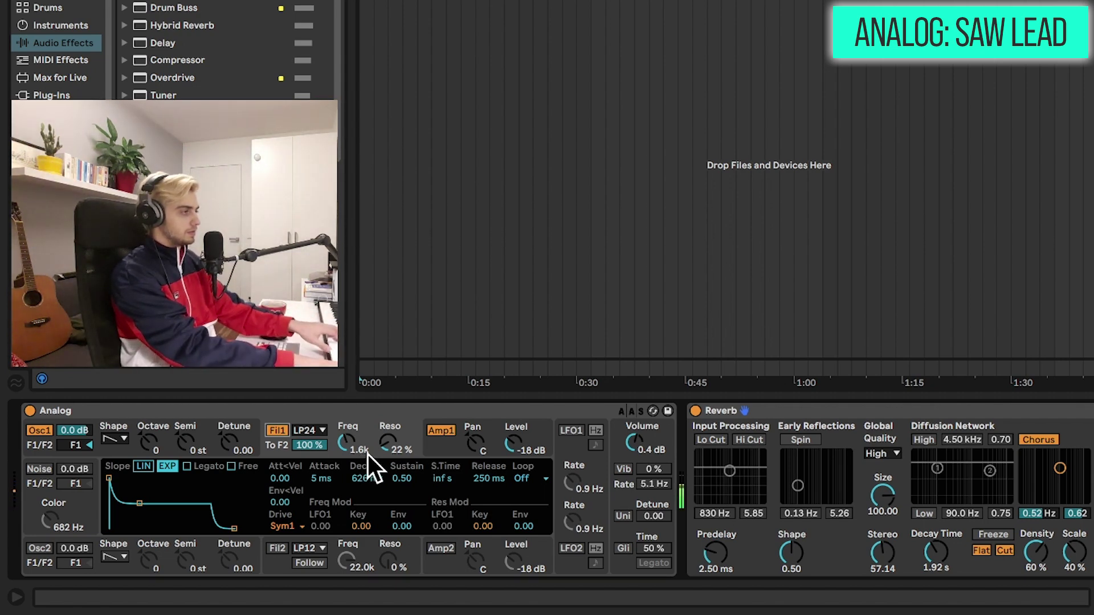
pyautogui.moveTo(633, 443); pyautogui.dragTo(634, 425)
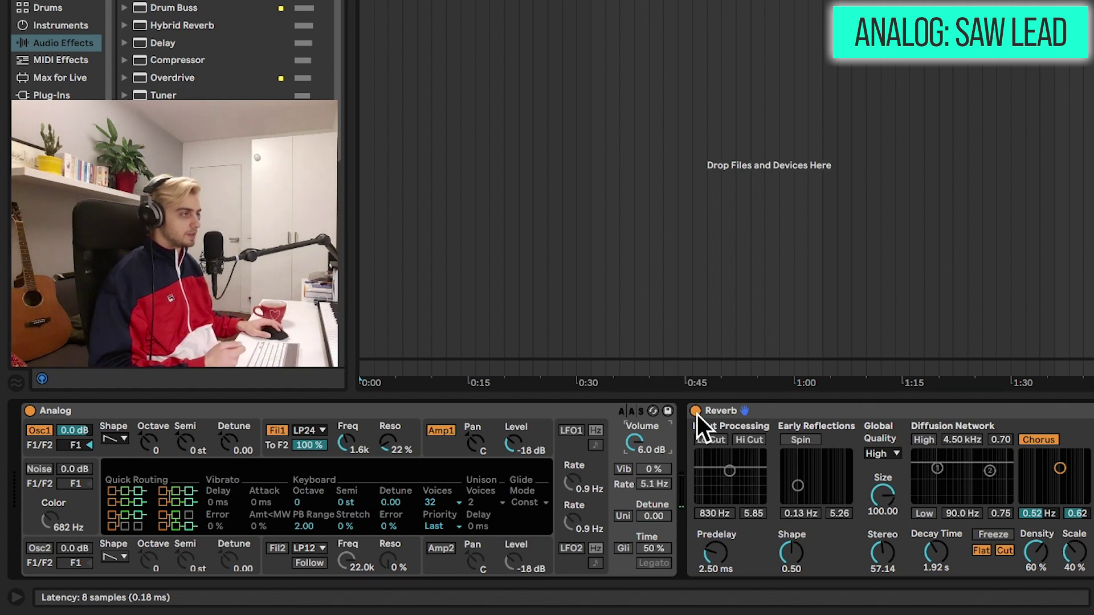
# Set Analog's voice count to Mono for a monophonic lead.
pyautogui.click(461, 505)
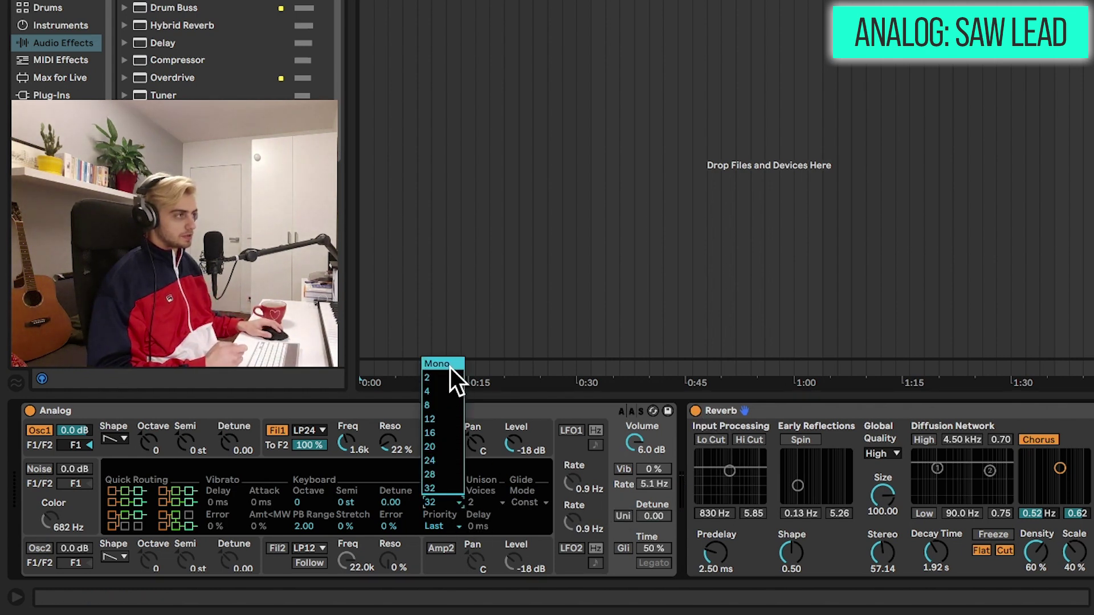
pyautogui.click(450, 367)
pyautogui.click(437, 446)
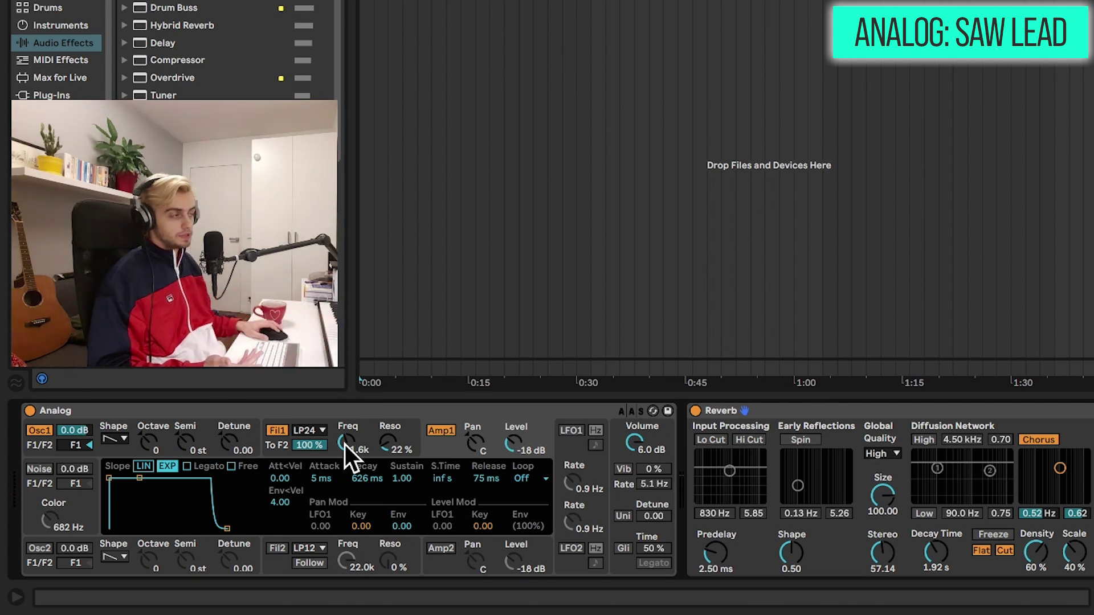
# Lower Filter 1's cutoff frequency to about 96 Hz.
pyautogui.moveTo(344, 444); pyautogui.dragTo(345, 456)
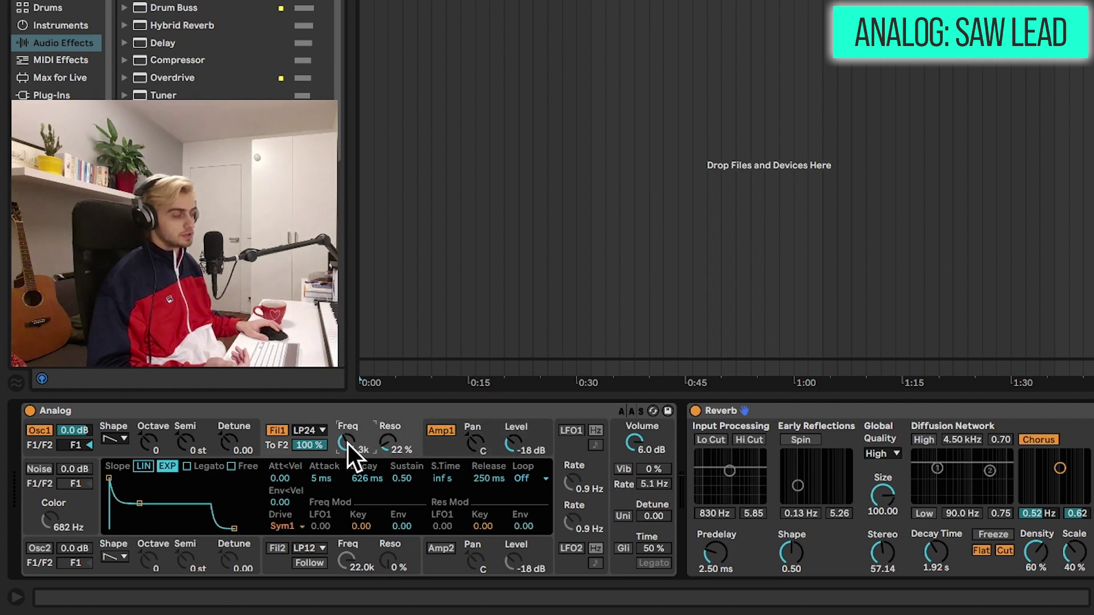
pyautogui.click(329, 408)
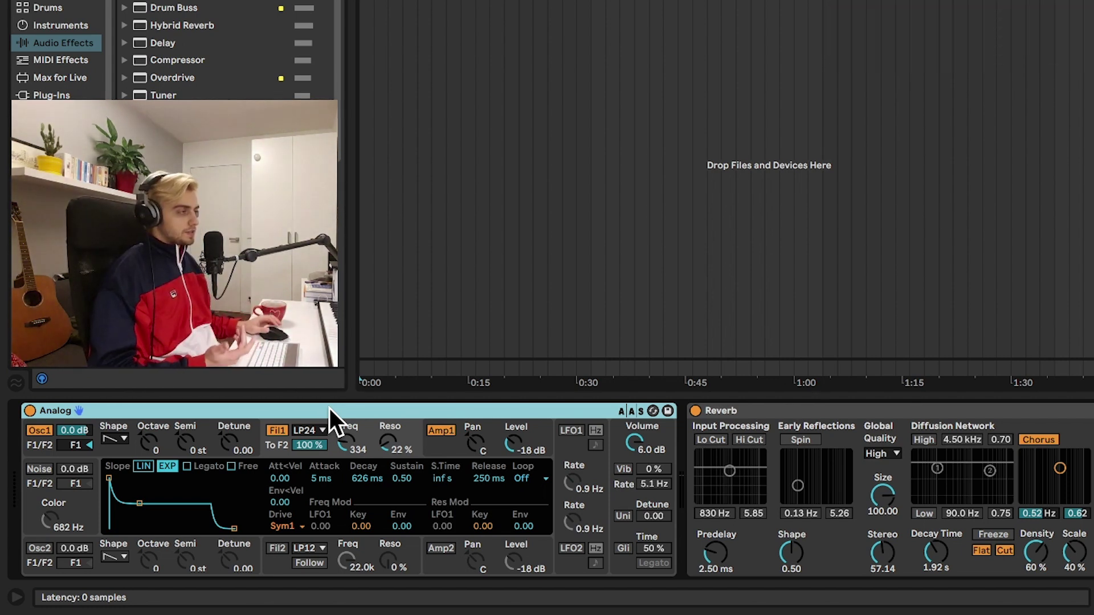
pyautogui.click(348, 445)
pyautogui.moveTo(348, 445); pyautogui.dragTo(349, 456)
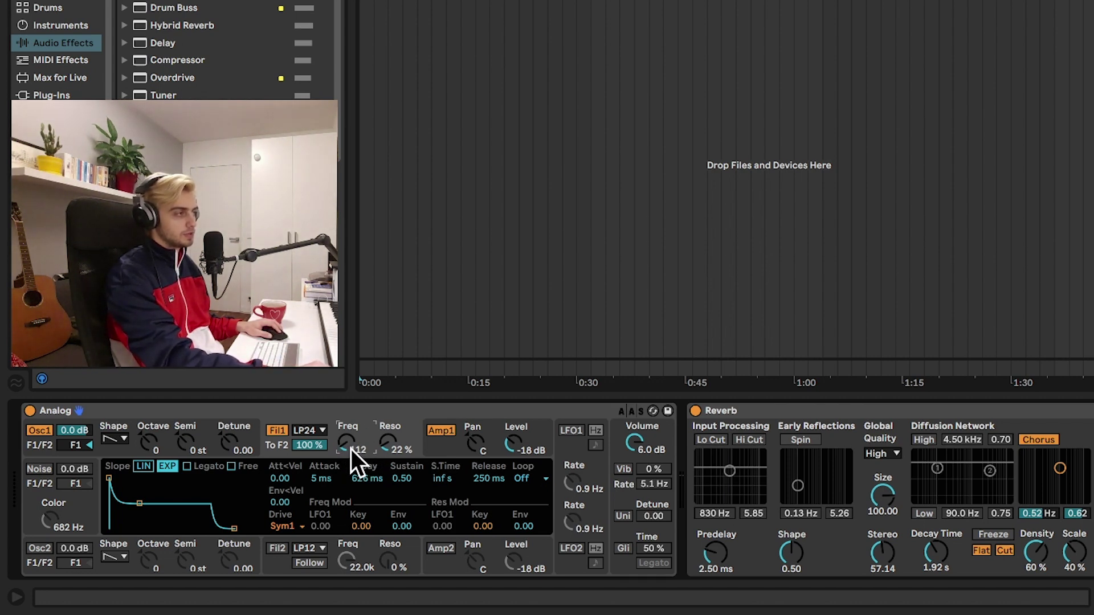
pyautogui.moveTo(351, 447); pyautogui.dragTo(351, 450)
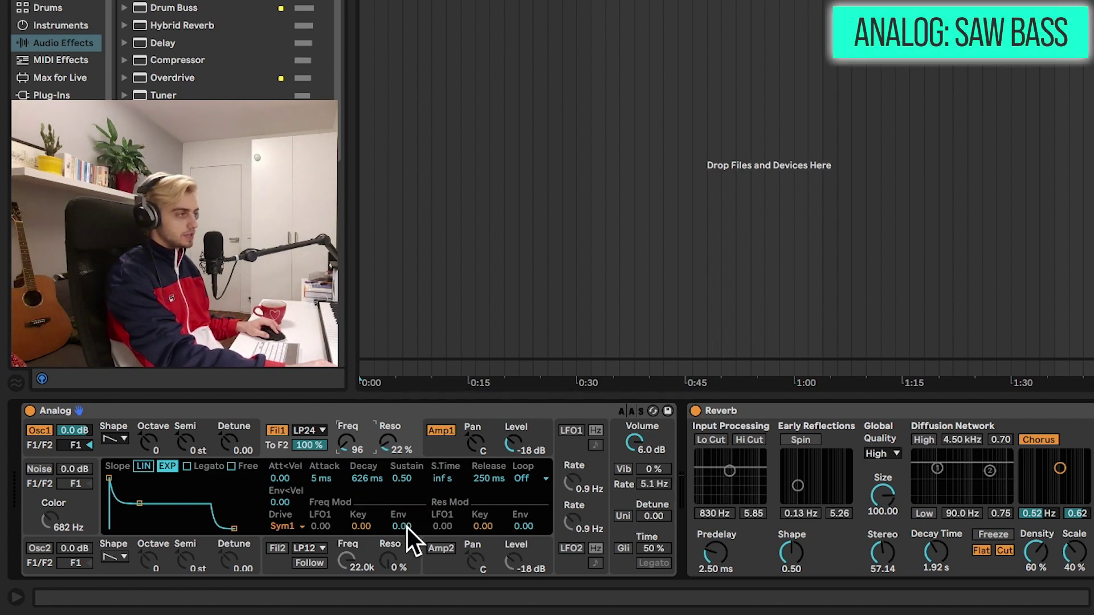
# Set Filter 1's envelope amount to 5.12 and its envelope sustain to 0.00.
pyautogui.moveTo(404, 528)
pyautogui.mouseDown()
pyautogui.moveTo(404, 490)
pyautogui.moveTo(405, 528)
pyautogui.mouseUp()
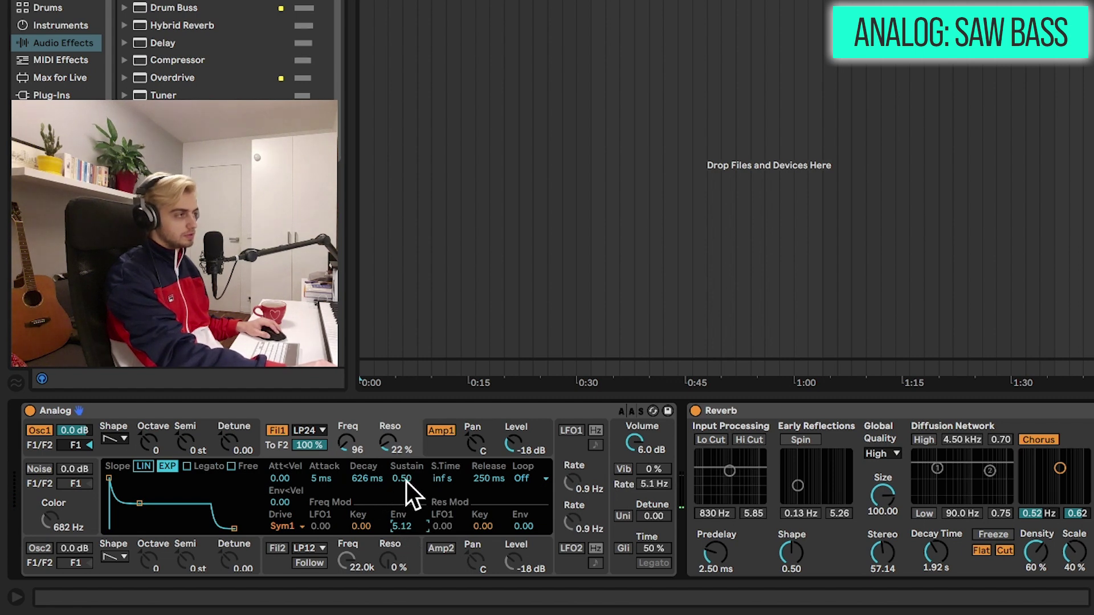
pyautogui.moveTo(406, 480); pyautogui.dragTo(405, 484)
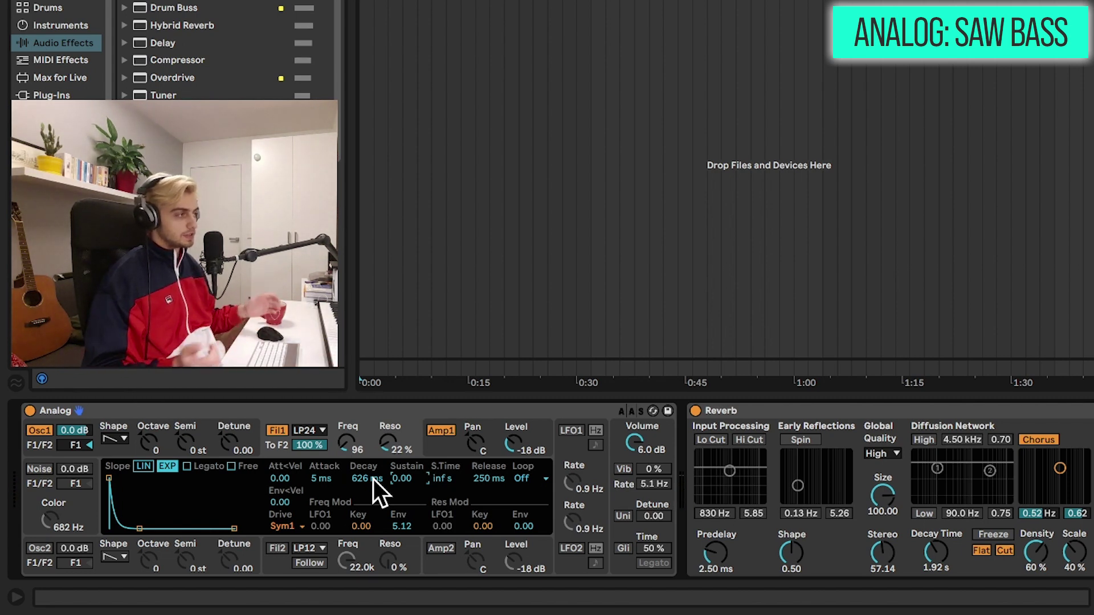
# Set the voice count back to 32 and raise Filter 1's cutoff to about 216 Hz.
pyautogui.click(620, 500)
pyautogui.click(454, 505)
pyautogui.click(451, 490)
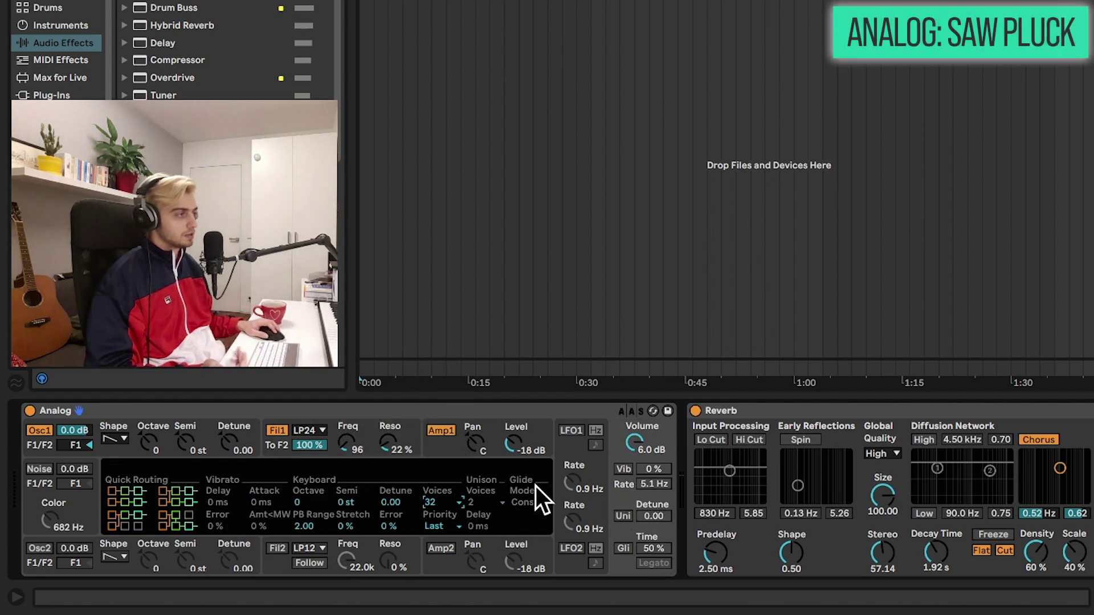
pyautogui.click(490, 455)
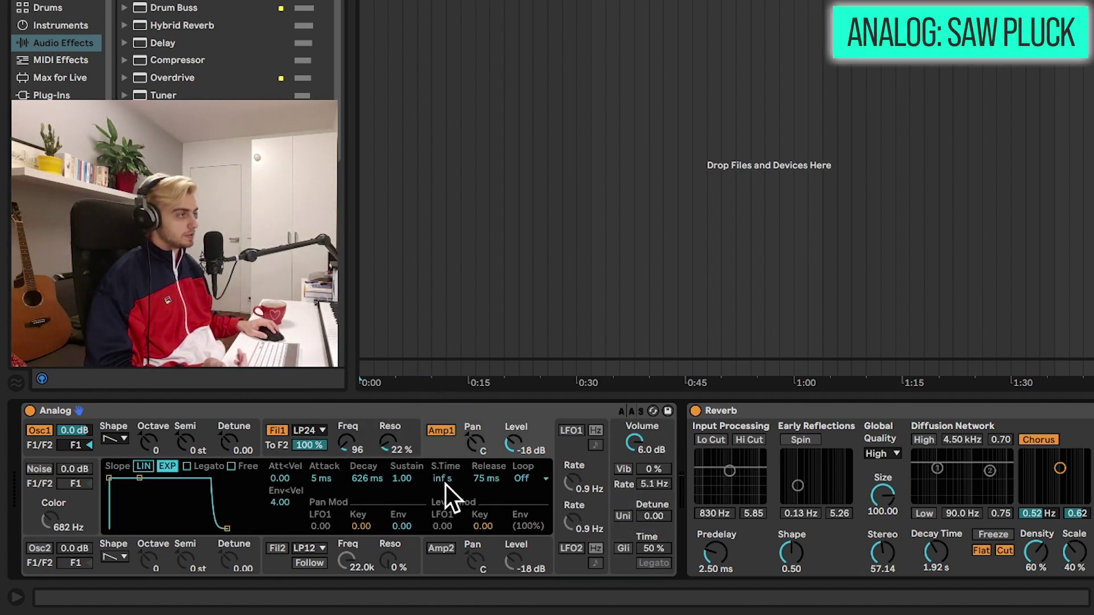
pyautogui.click(340, 433)
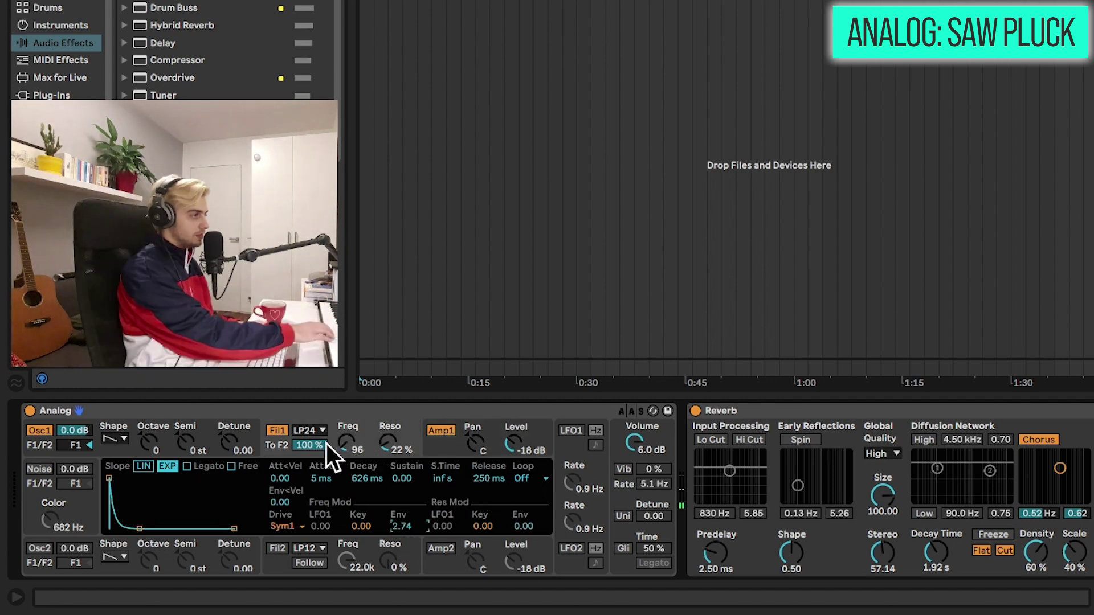
pyautogui.moveTo(343, 442); pyautogui.dragTo(343, 430)
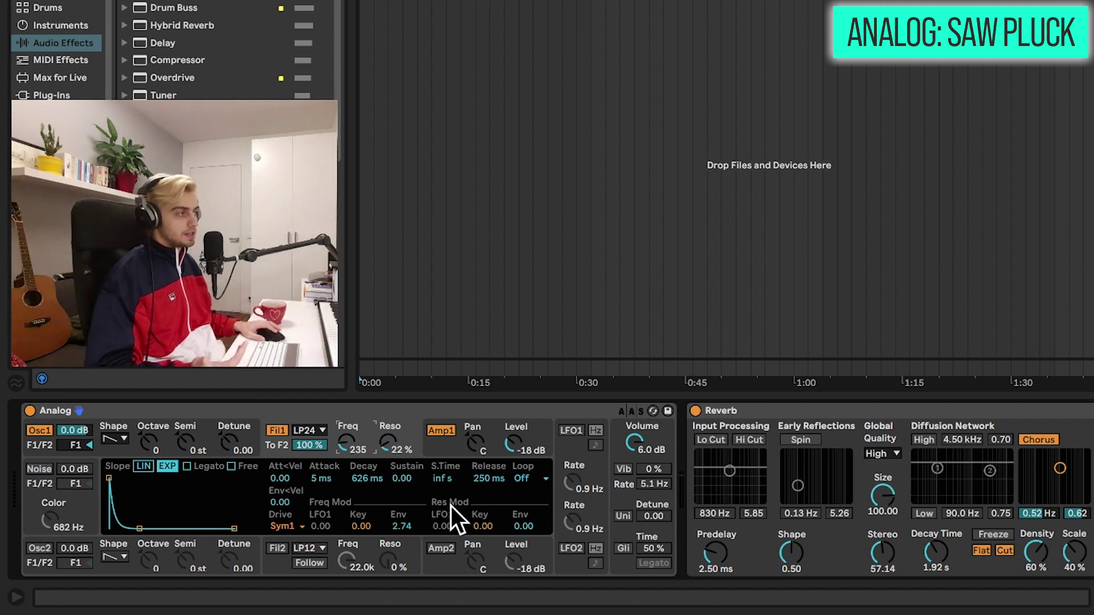
# Lengthen the filter envelope decay to 1.82 s and release to about 1.11 s.
pyautogui.click(632, 499)
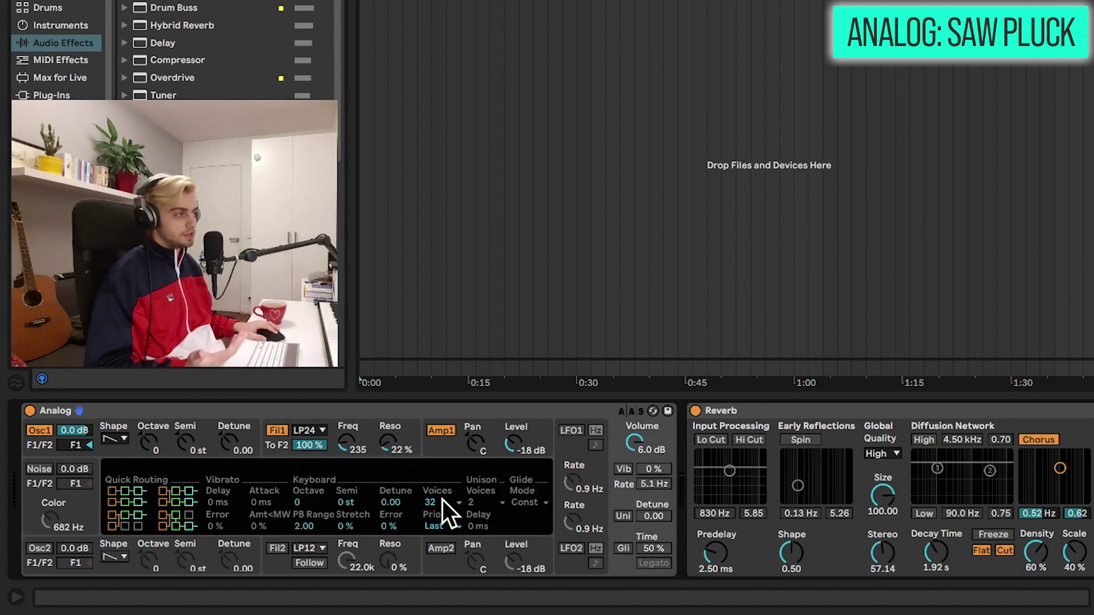
pyautogui.click(439, 446)
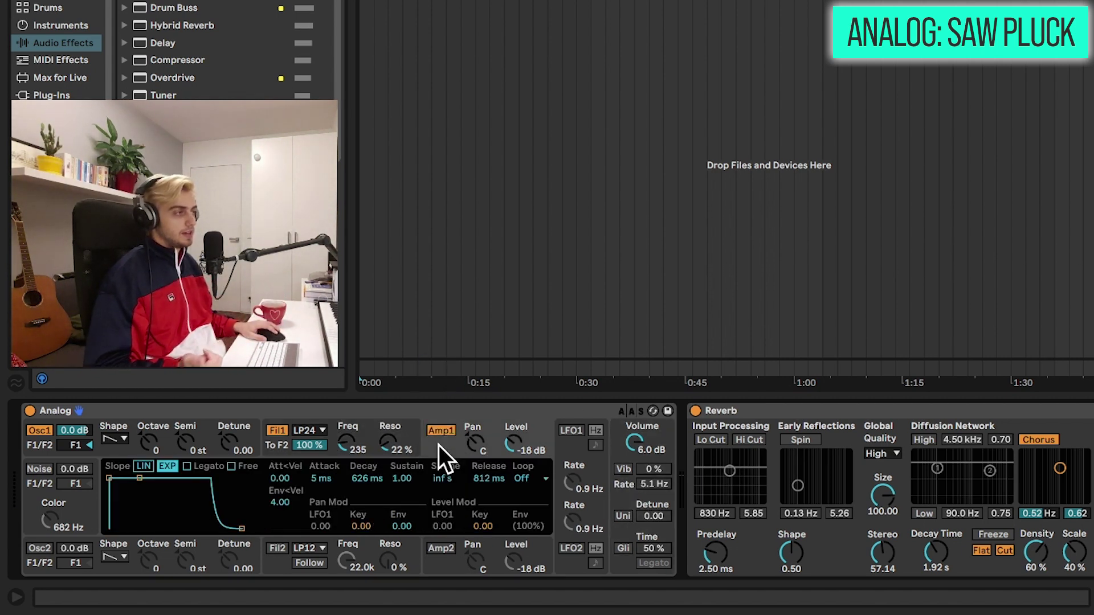
pyautogui.click(282, 442)
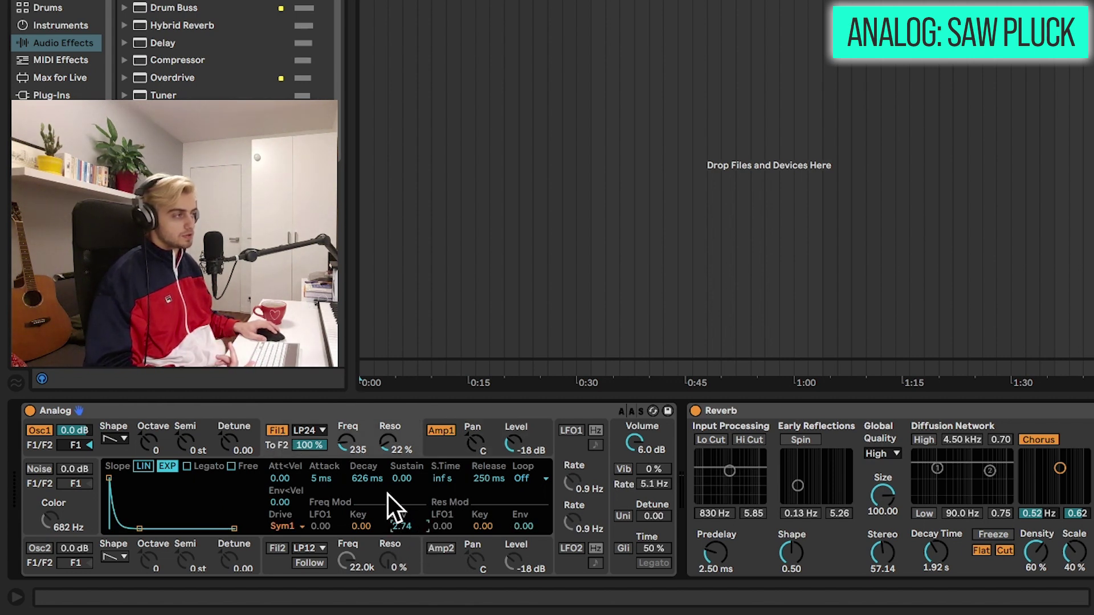
pyautogui.moveTo(365, 478); pyautogui.dragTo(365, 464)
pyautogui.moveTo(485, 478); pyautogui.dragTo(479, 471)
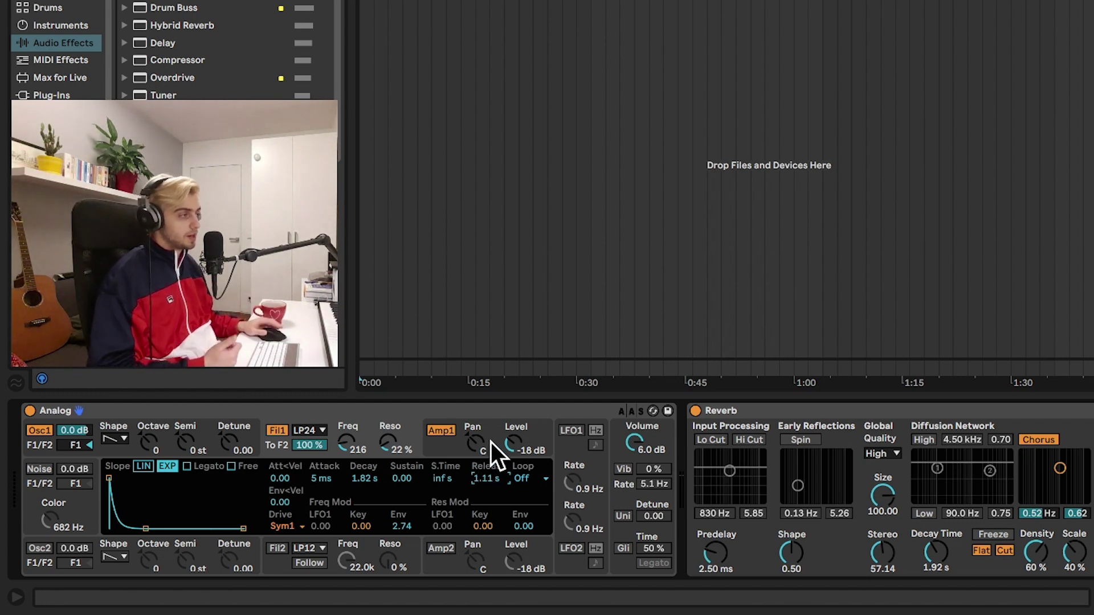
# Switch Filter 1 to Low-pass 12 dB/oct and set its cutoff to 231.
pyautogui.click(457, 546)
pyautogui.click(322, 432)
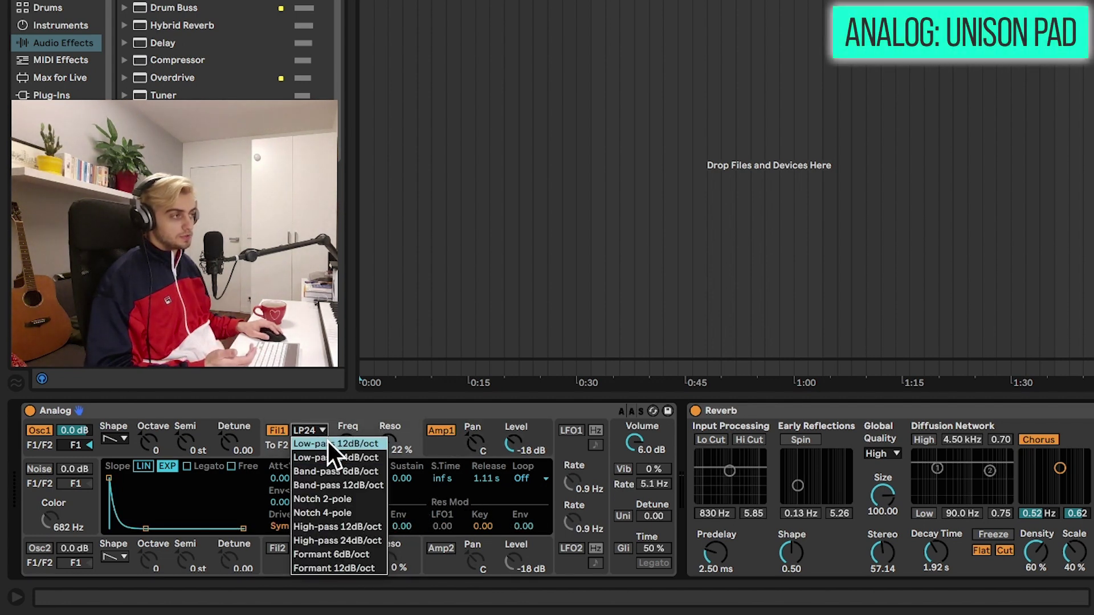
pyautogui.click(351, 446)
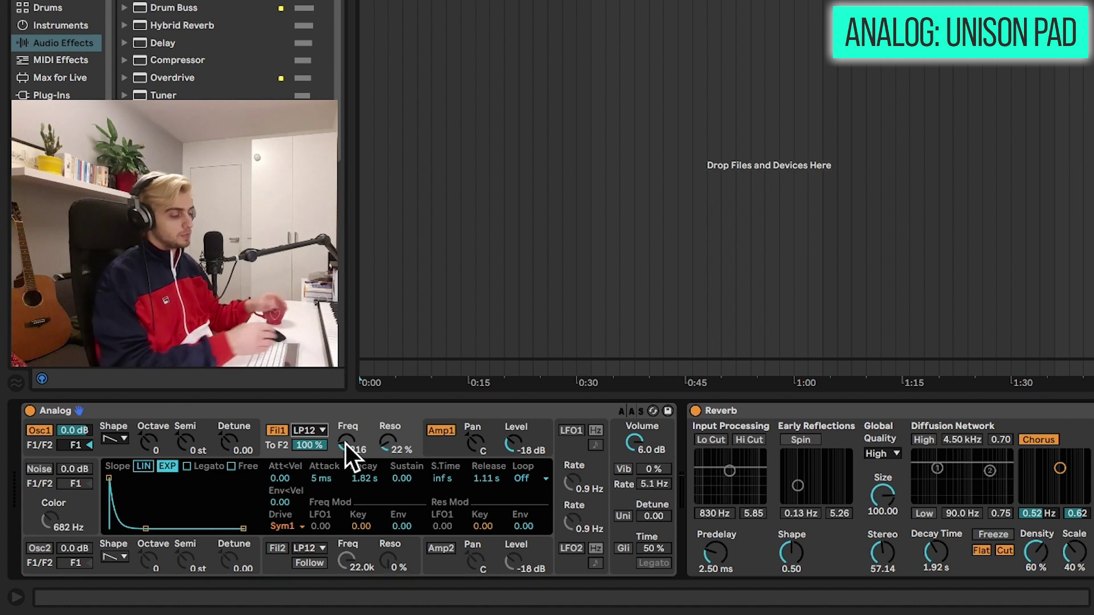
pyautogui.moveTo(345, 444); pyautogui.dragTo(356, 450)
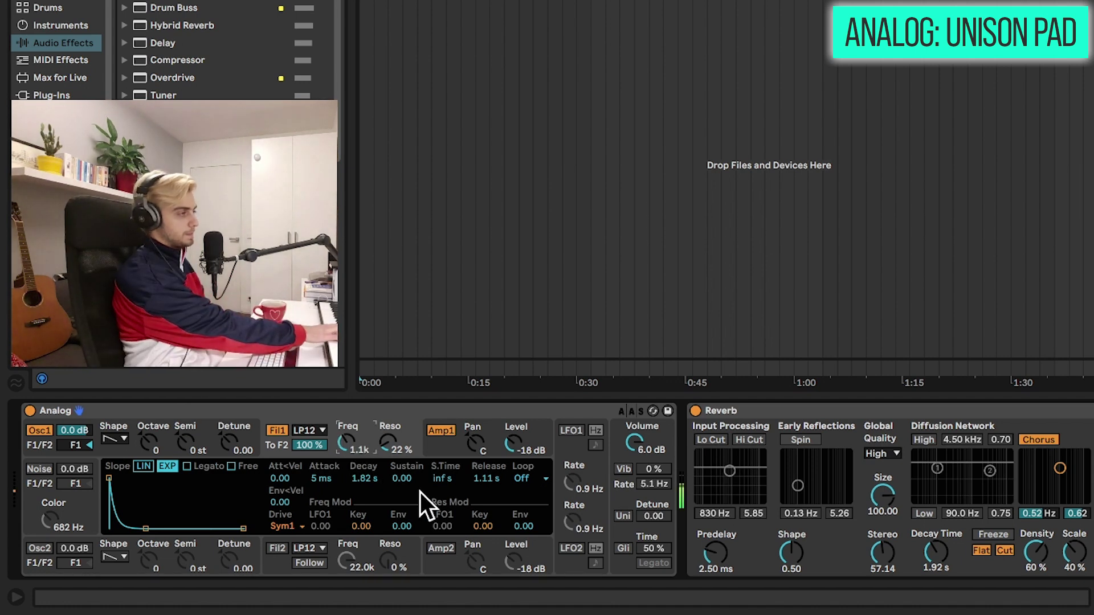
# Lengthen the amp envelope attack to 182 ms.
pyautogui.click(447, 449)
pyautogui.click(333, 479)
pyautogui.moveTo(320, 478); pyautogui.dragTo(320, 439)
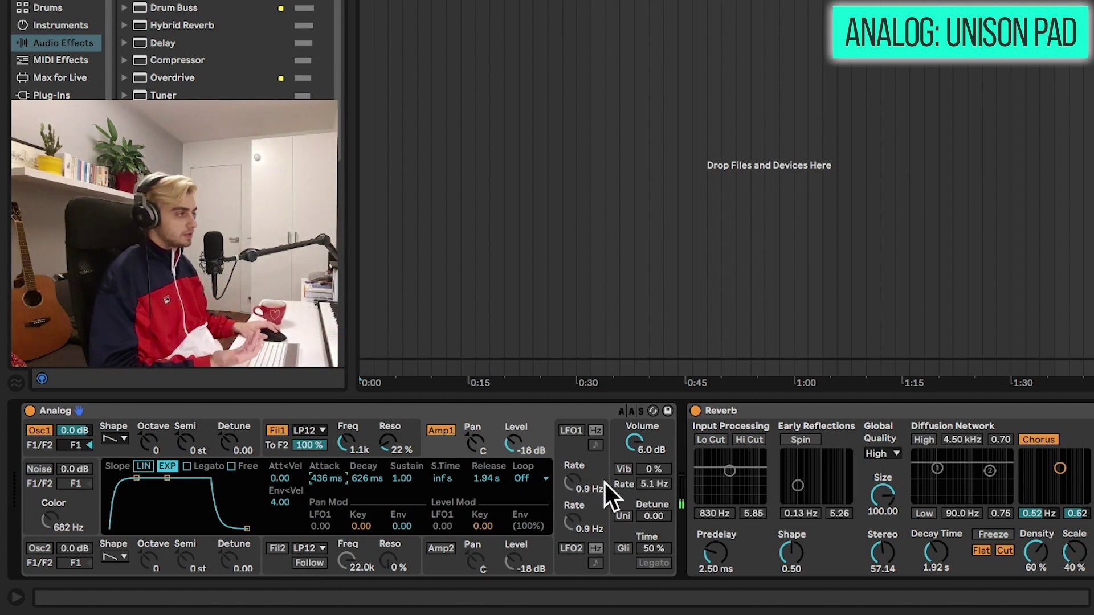
# Enable unison with four voices and 18.75 detune.
pyautogui.click(620, 498)
pyautogui.click(622, 514)
pyautogui.click(479, 501)
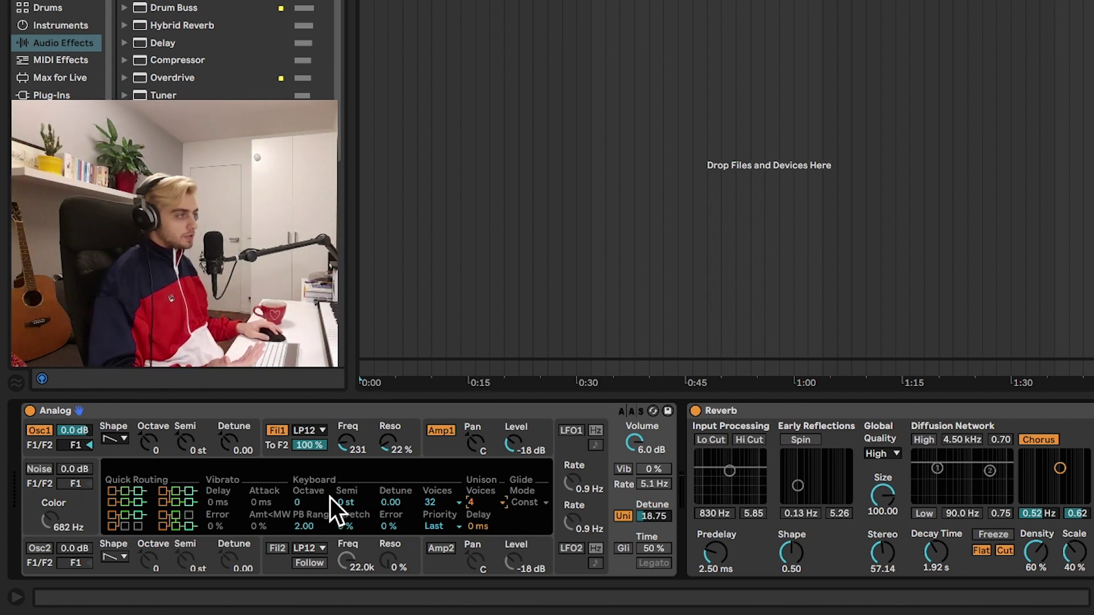
# Bypass the Reverb, delete Analog, and put Wavetable before the Reverb on its Basic Shapes sine.
pyautogui.click(697, 411)
pyautogui.click(606, 406)
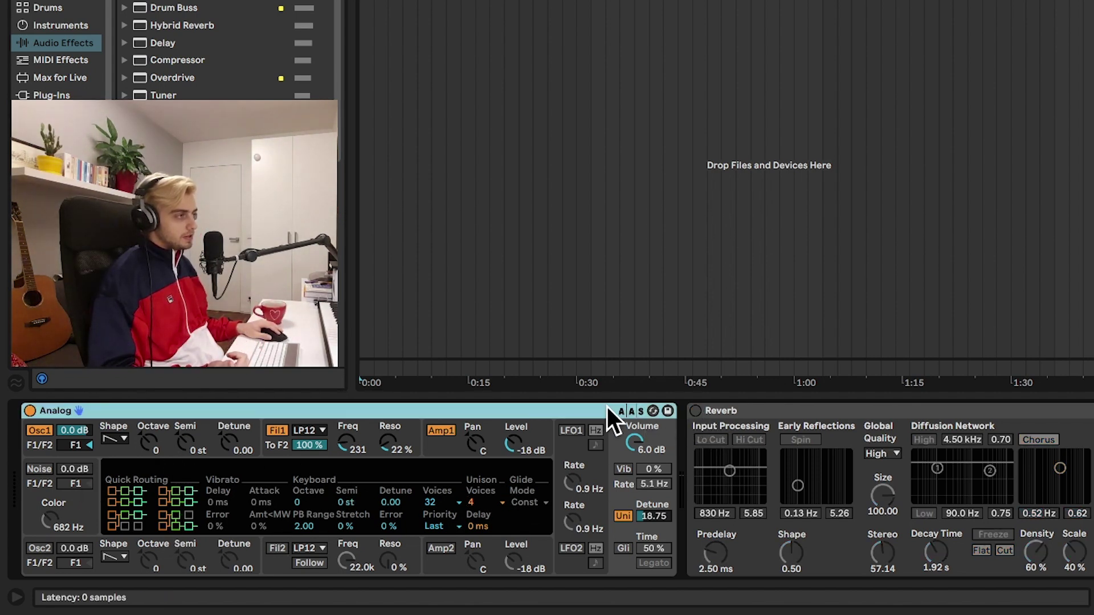
pyautogui.press('Delete')
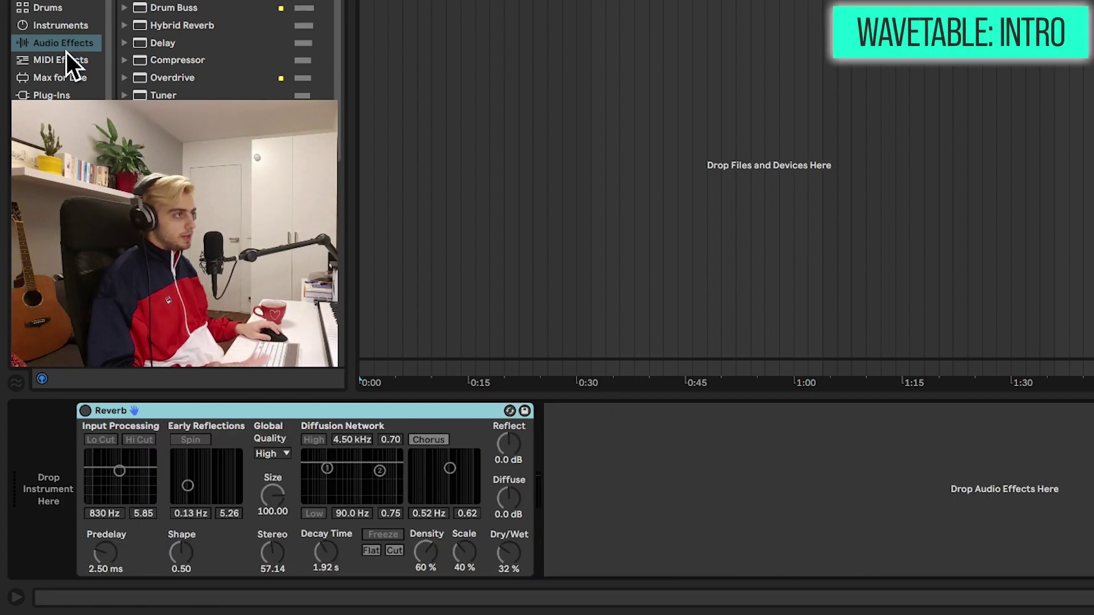
pyautogui.click(61, 23)
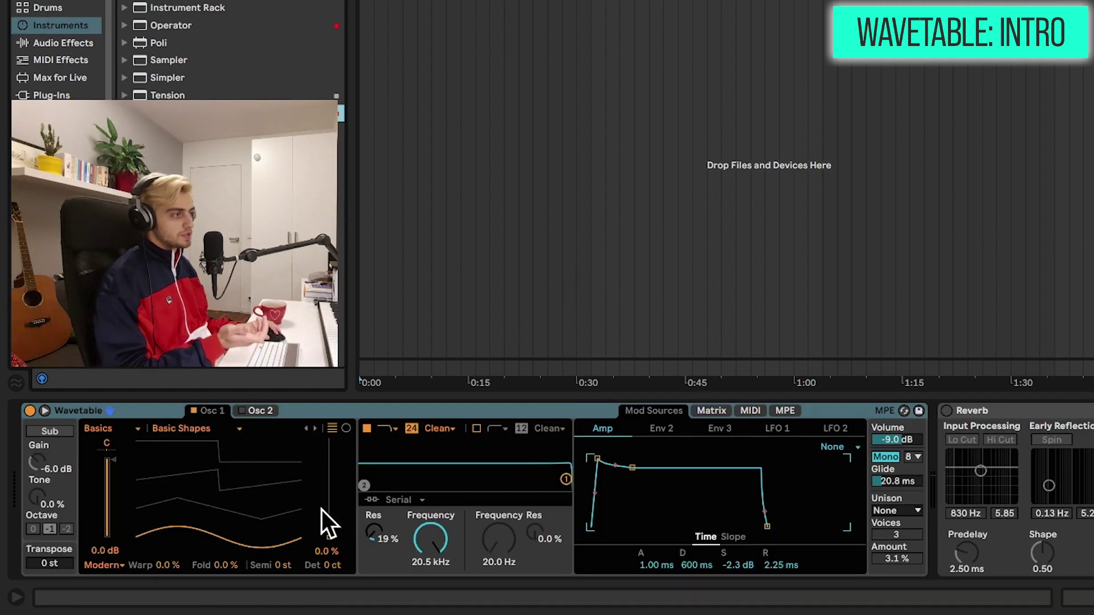
pyautogui.moveTo(321, 511); pyautogui.dragTo(322, 538)
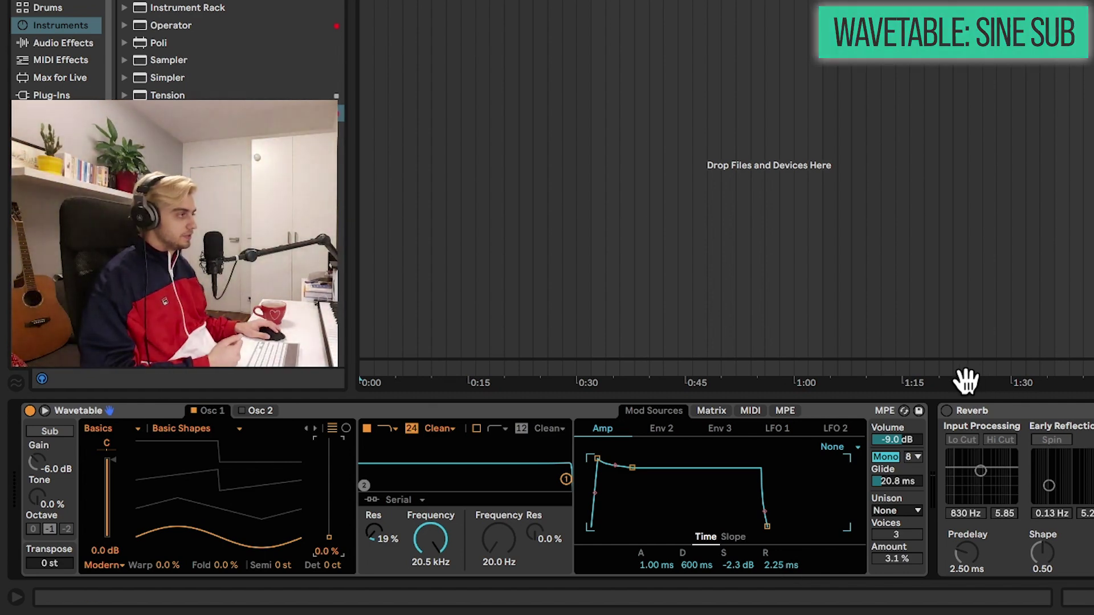
# Turn the Reverb back on and stretch Wavetable's amp envelope release to 1.25 s.
pyautogui.click(946, 410)
pyautogui.moveTo(789, 563); pyautogui.dragTo(789, 518)
pyautogui.moveTo(782, 563); pyautogui.dragTo(782, 541)
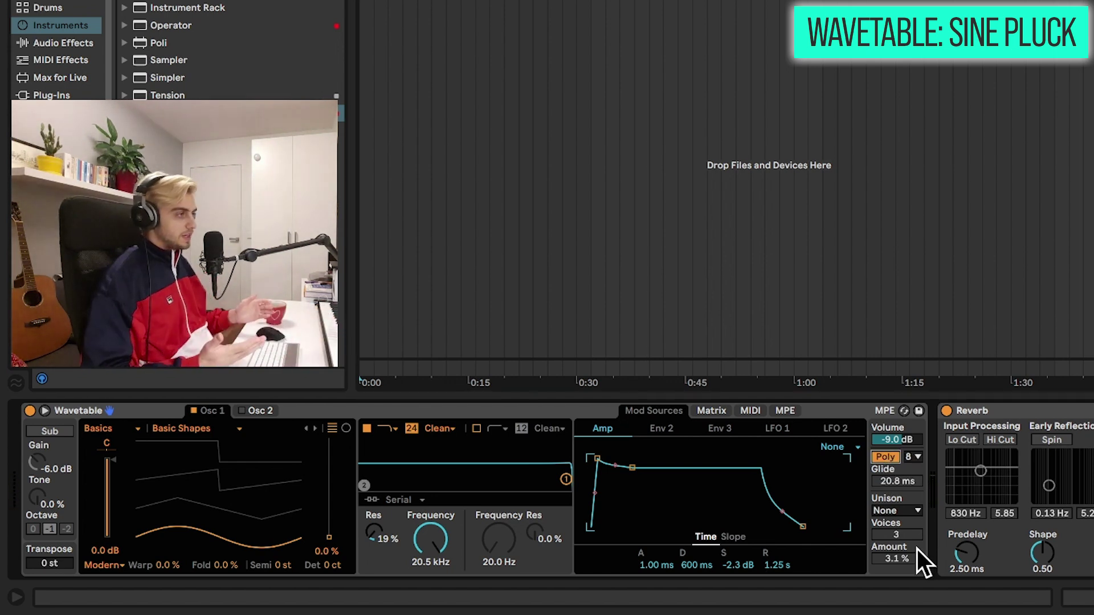
# Move the wavetable to the saw shape, set Mono with 20.8 ms glide, and cut Filter 1 to 121 Hz.
pyautogui.moveTo(215, 496); pyautogui.dragTo(215, 457)
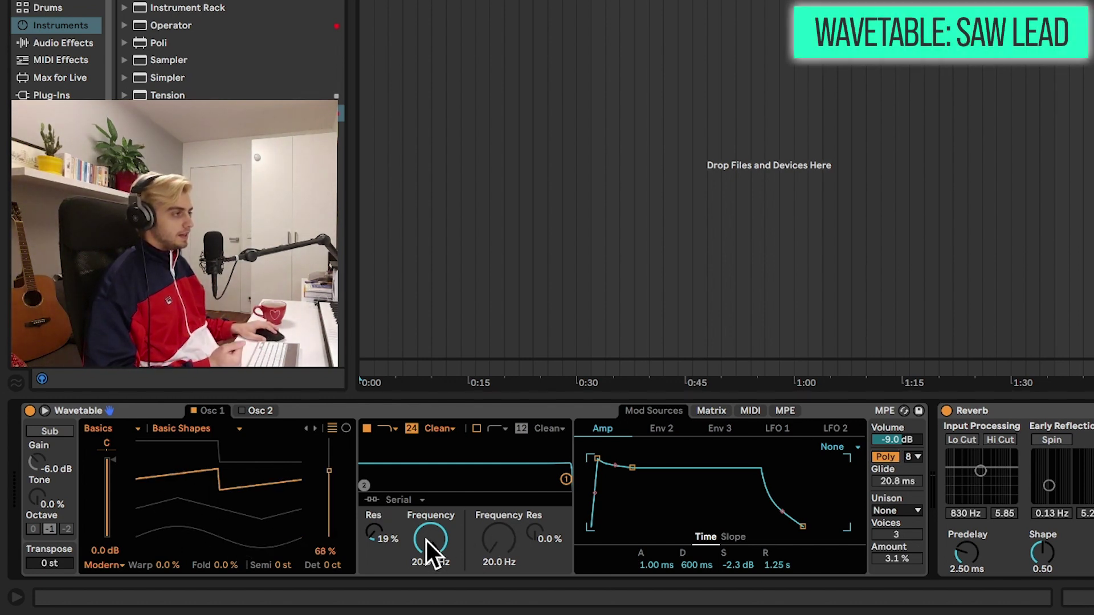
pyautogui.moveTo(428, 540); pyautogui.dragTo(428, 581)
pyautogui.moveTo(435, 535)
pyautogui.mouseDown()
pyautogui.moveTo(435, 547)
pyautogui.moveTo(418, 539)
pyautogui.mouseUp()
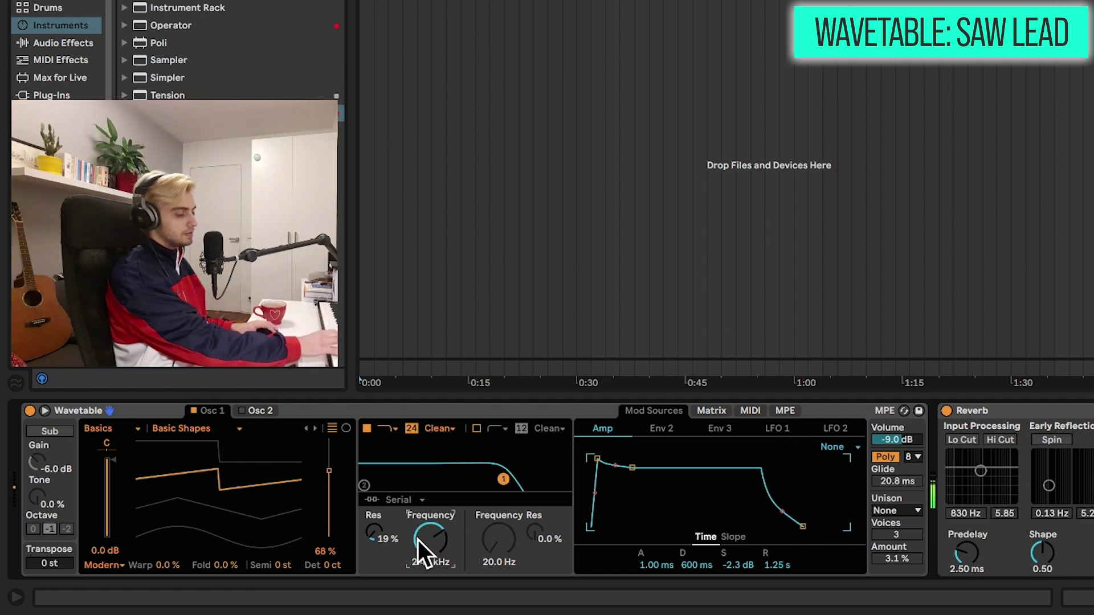
pyautogui.click(884, 457)
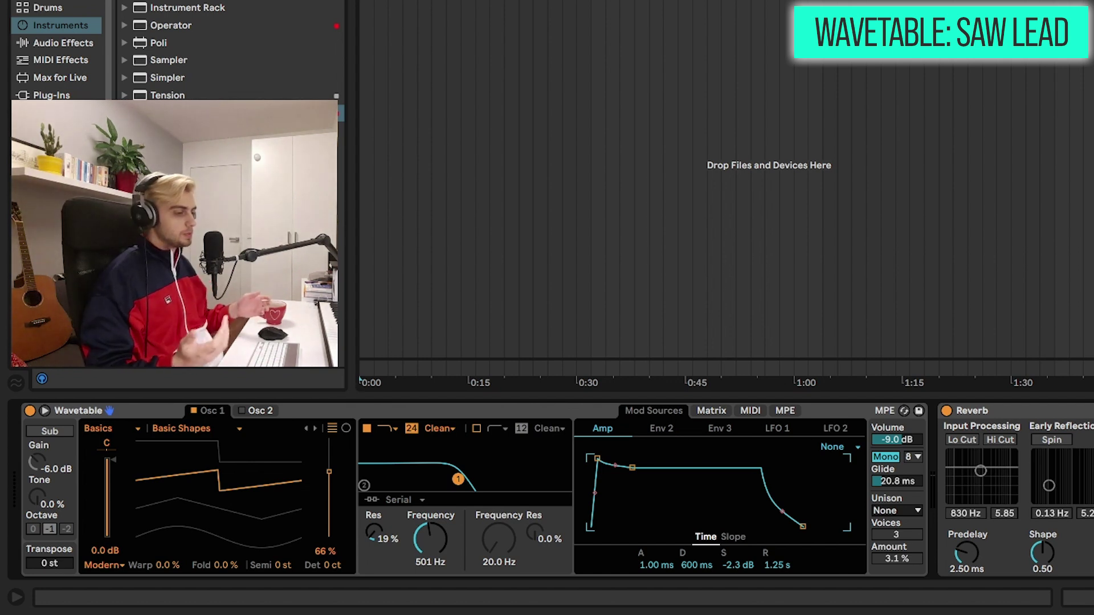
pyautogui.moveTo(430, 539); pyautogui.dragTo(430, 567)
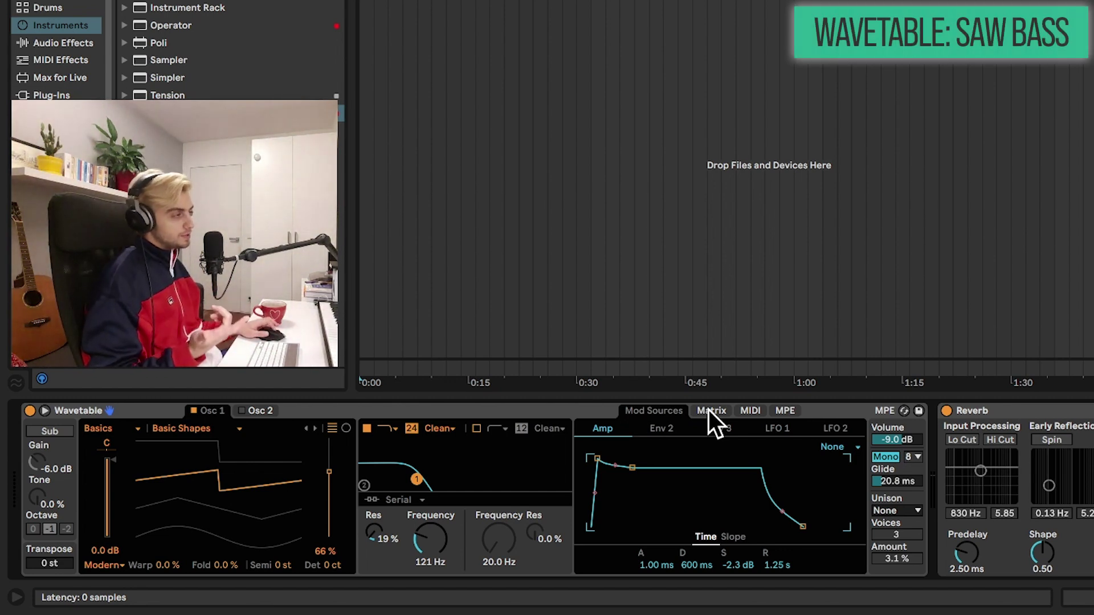
# In the modulation matrix, set Env 2's amount on Filter 1 Freq to 50.
pyautogui.click(709, 411)
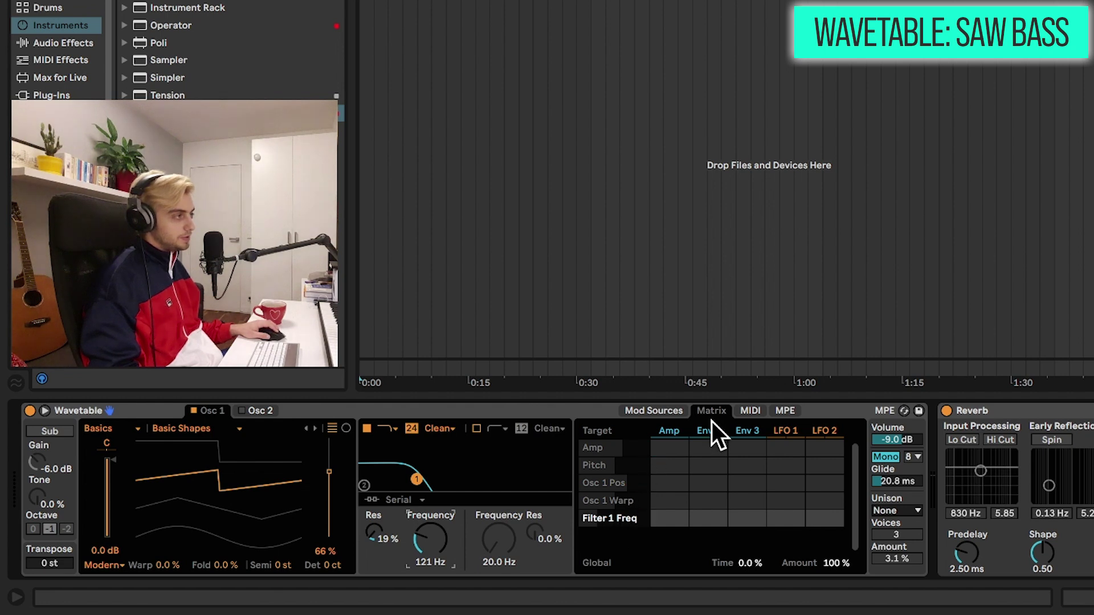
pyautogui.click(708, 466)
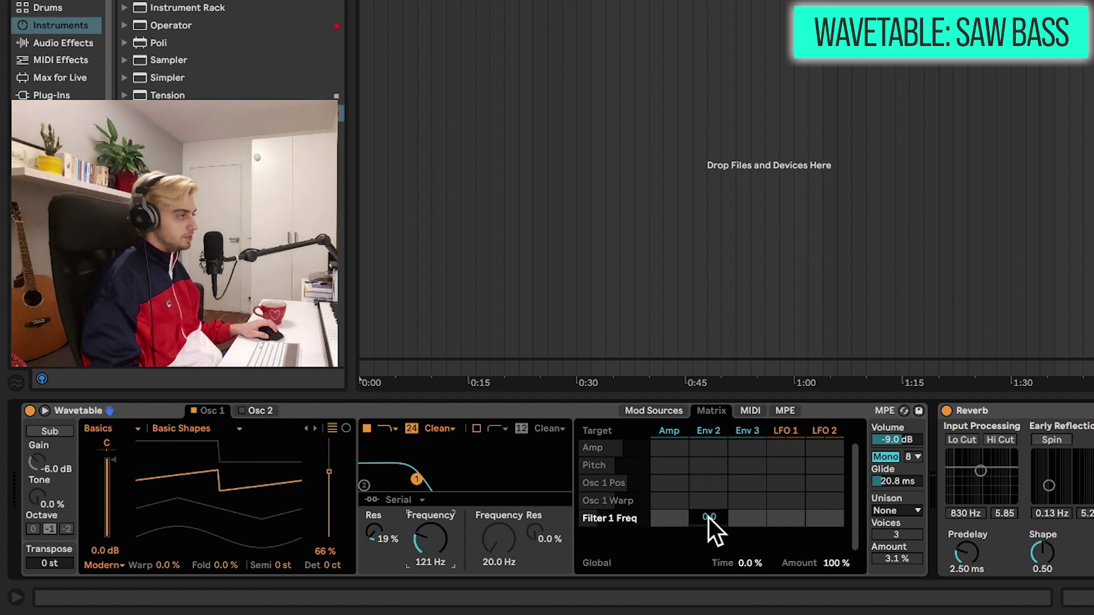
pyautogui.moveTo(709, 518); pyautogui.dragTo(709, 484)
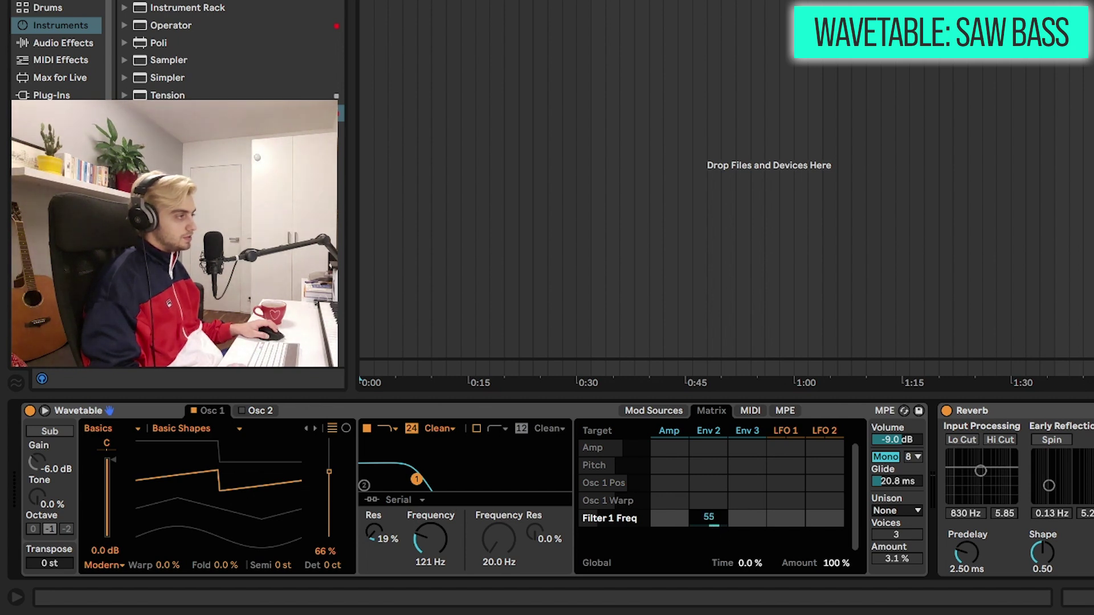
pyautogui.moveTo(708, 525); pyautogui.dragTo(709, 550)
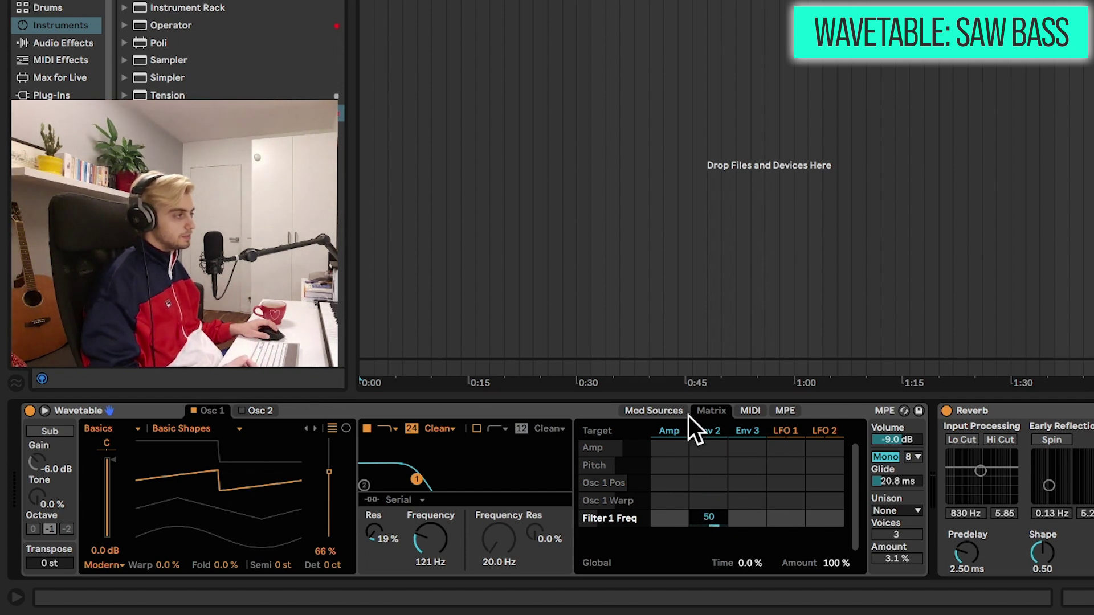
# Drop Env 2's sustain to 0%, leaving its 600 ms decay.
pyautogui.click(637, 409)
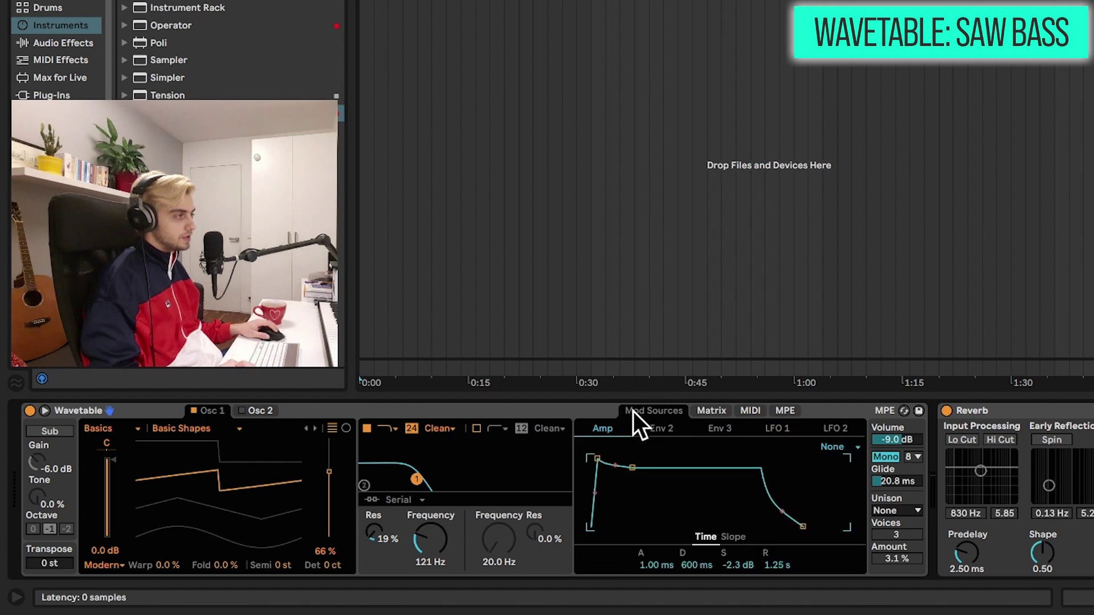
pyautogui.click(680, 424)
pyautogui.moveTo(736, 567); pyautogui.dragTo(736, 586)
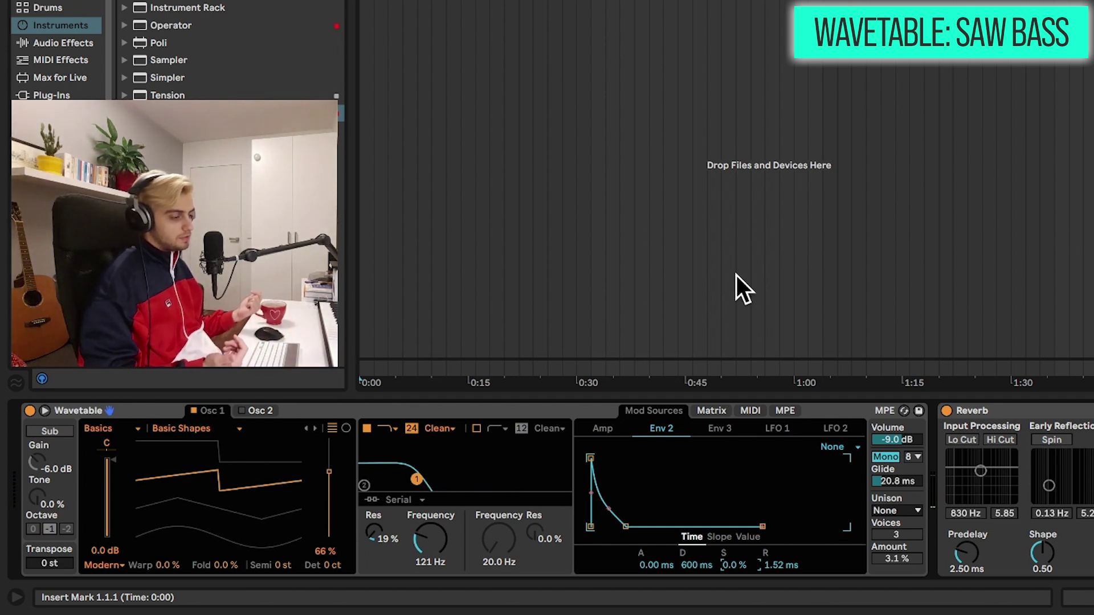
# Switch Wavetable back to Poly and lengthen Env 2's release to 1.50 s.
pyautogui.click(884, 458)
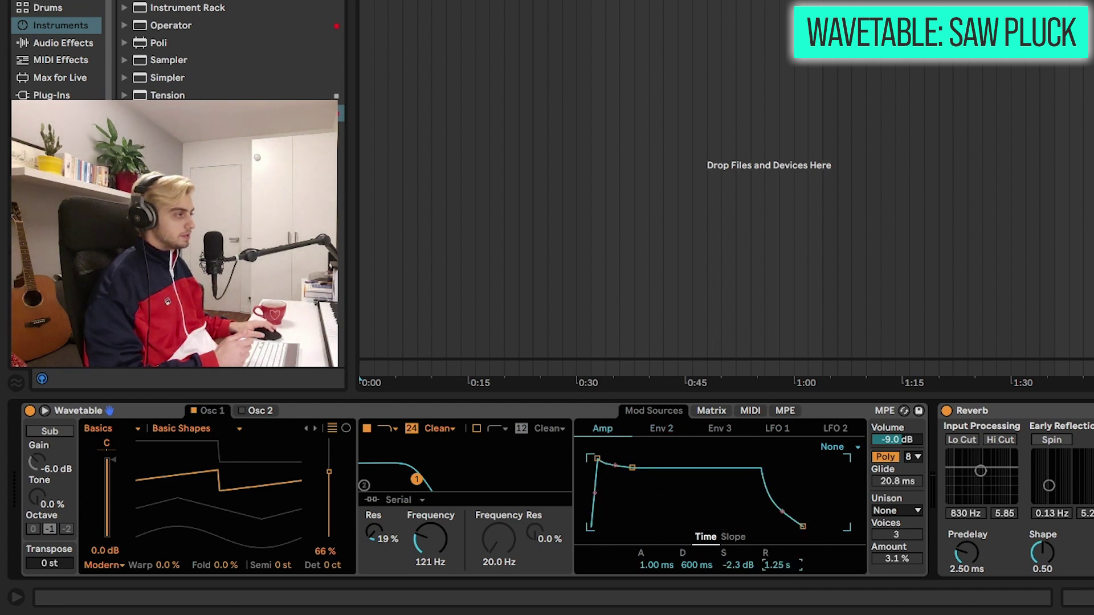
pyautogui.moveTo(769, 565); pyautogui.dragTo(769, 569)
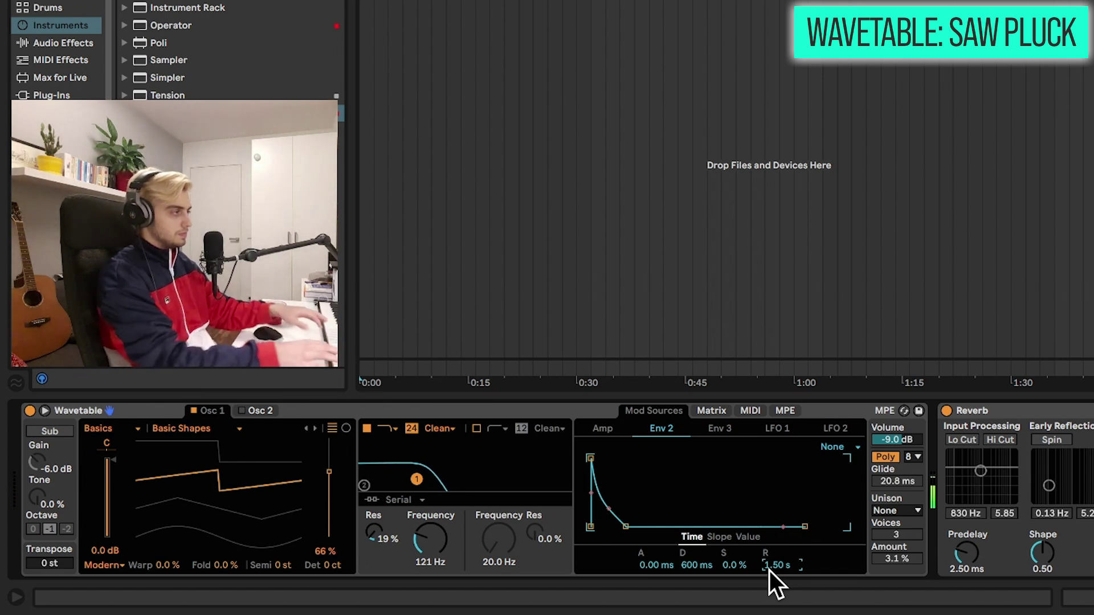
# Set Wavetable's unison to Classic with 8 voices at about 24%.
pyautogui.click(898, 512)
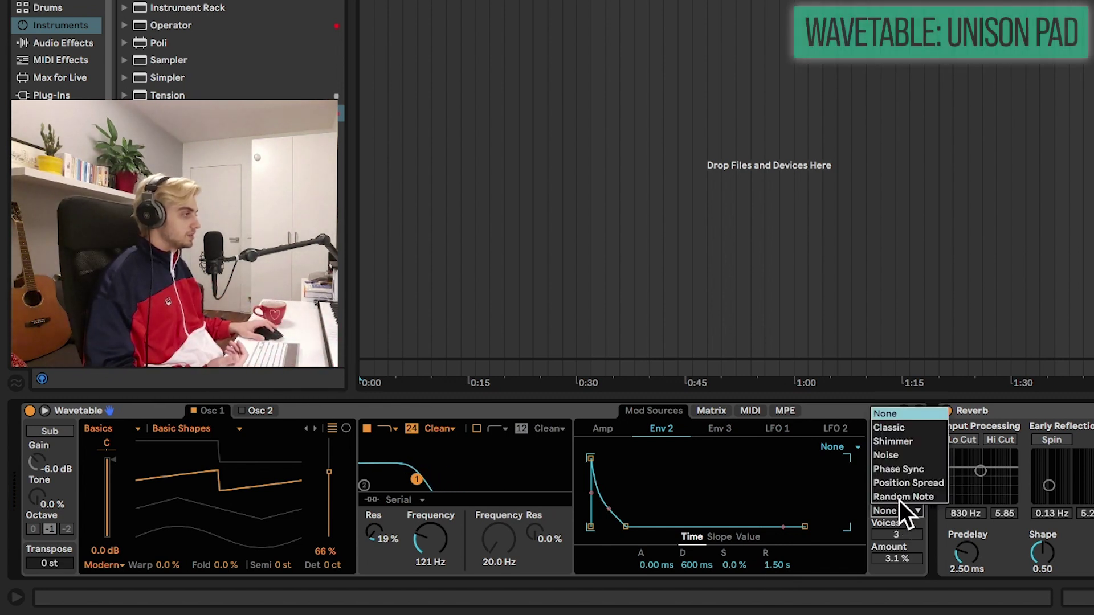
pyautogui.click(905, 429)
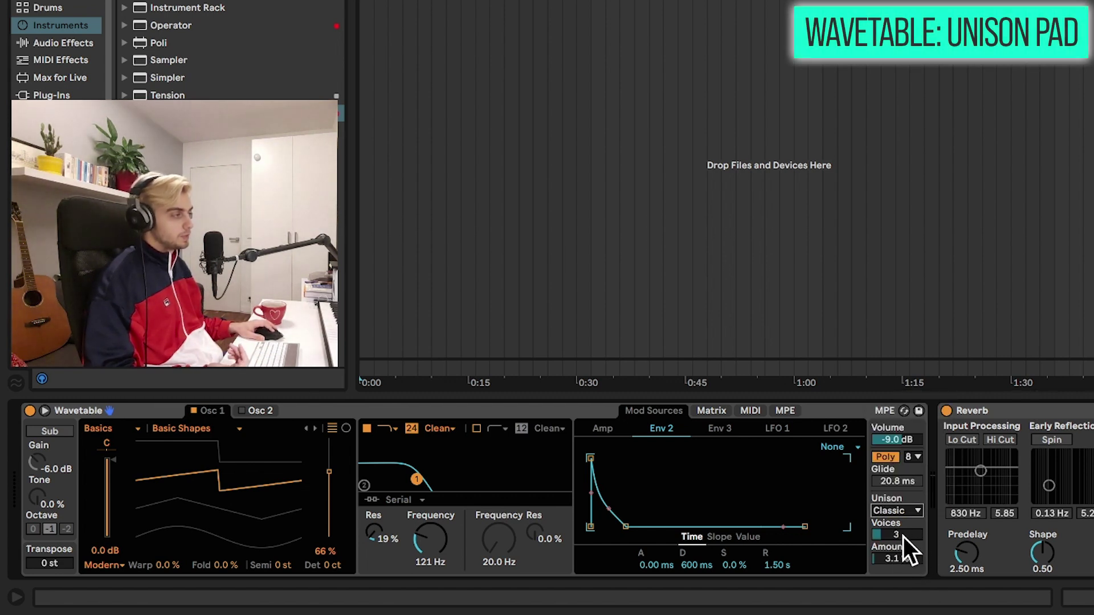
pyautogui.moveTo(904, 537); pyautogui.dragTo(956, 428)
pyautogui.moveTo(907, 559); pyautogui.dragTo(907, 524)
# Reset the Env 2 to Filter 1 Freq modulation amount to zero.
pyautogui.click(716, 409)
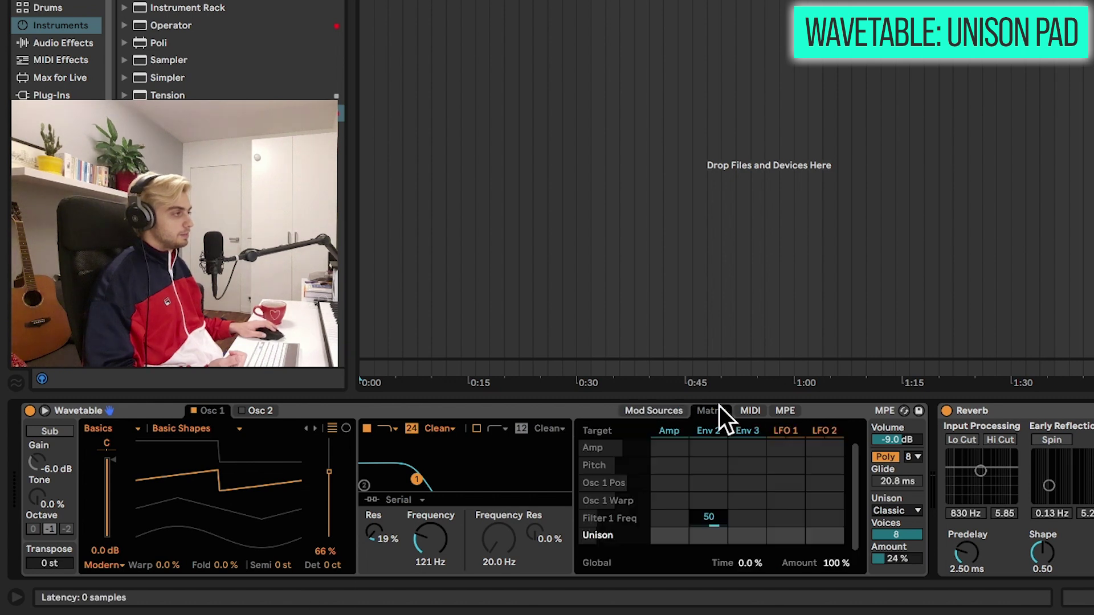
pyautogui.doubleClick(712, 519)
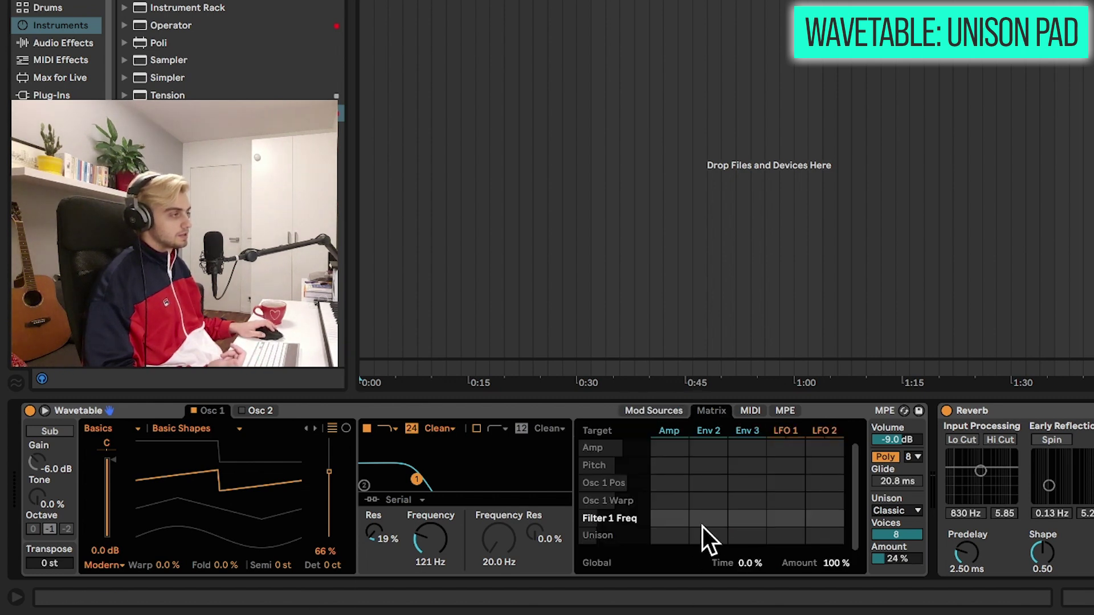
pyautogui.click(711, 519)
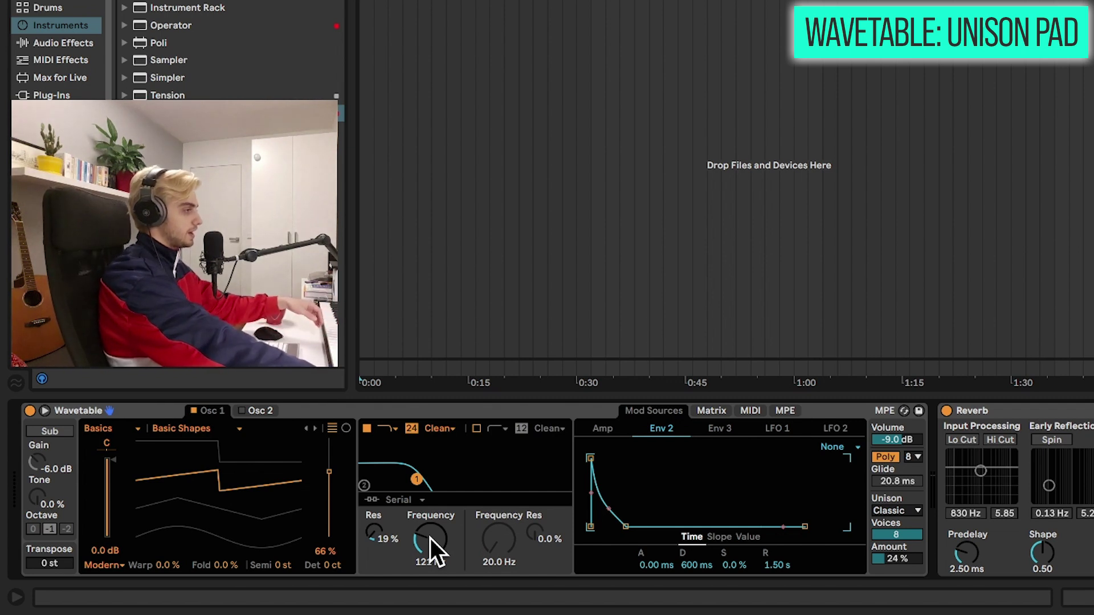
# Sweep the Filter 1 cutoff up and down, settling it at 342 Hz.
pyautogui.scroll(3, 430, 538)
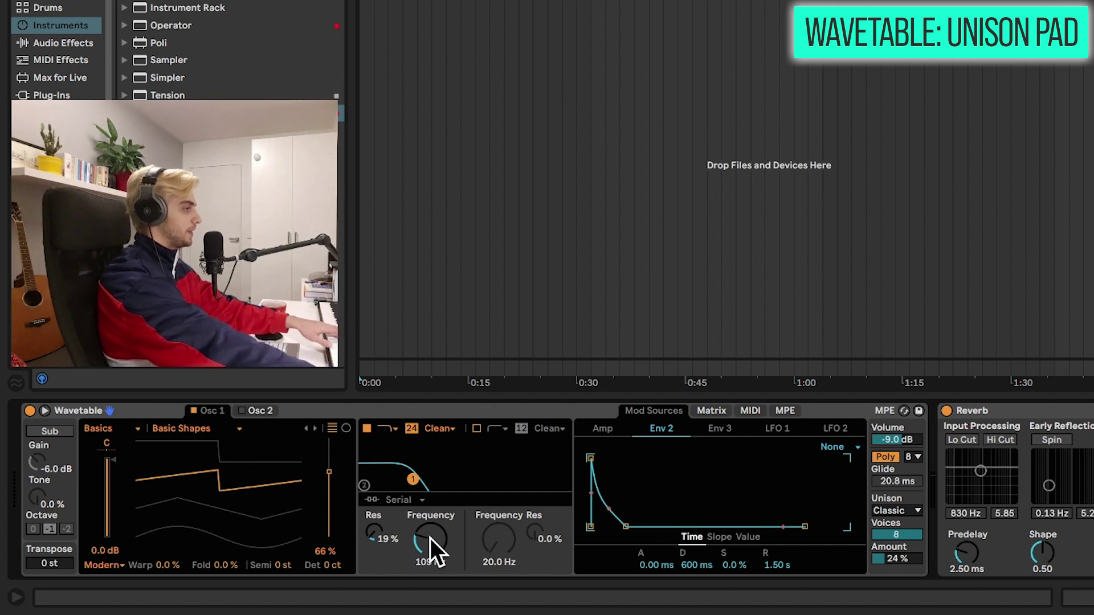
pyautogui.scroll(3, 430, 538)
pyautogui.scroll(20, 430, 538)
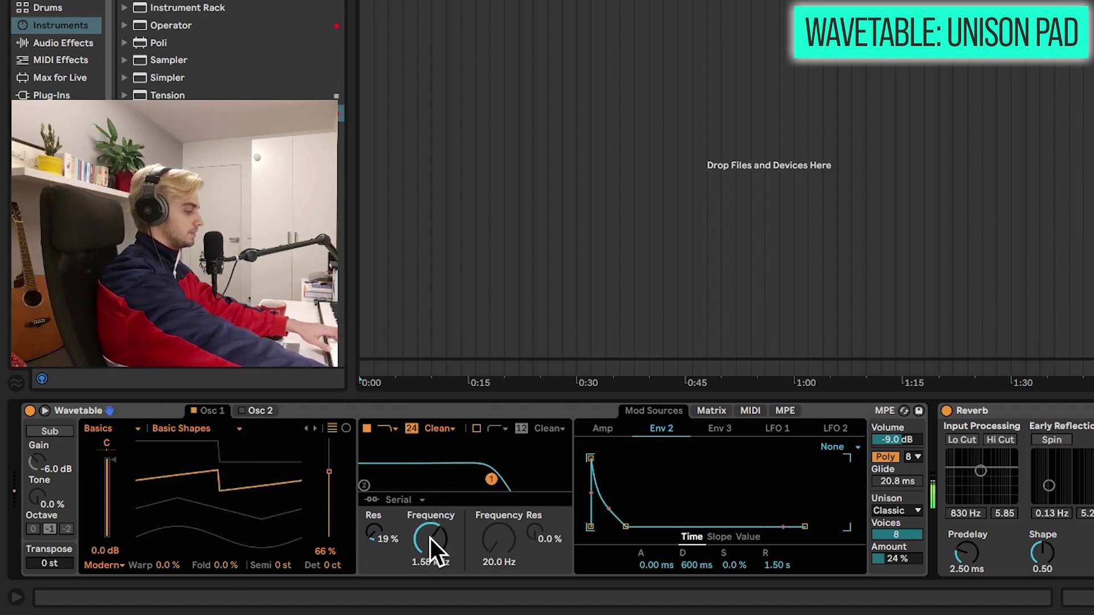
pyautogui.scroll(5, 430, 538)
pyautogui.scroll(-12, 430, 539)
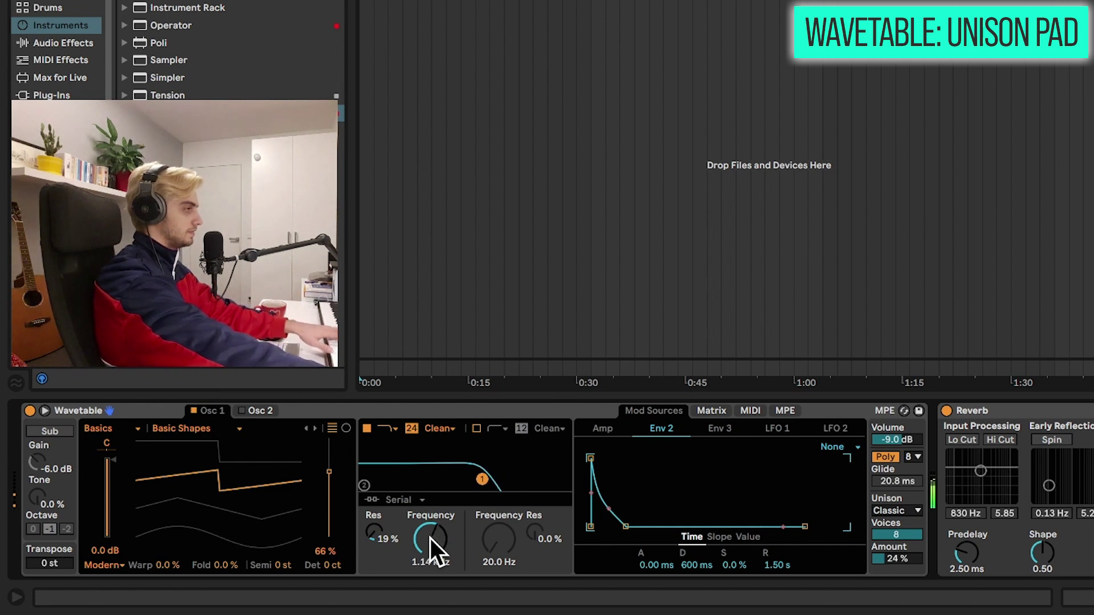
pyautogui.scroll(10, 429, 538)
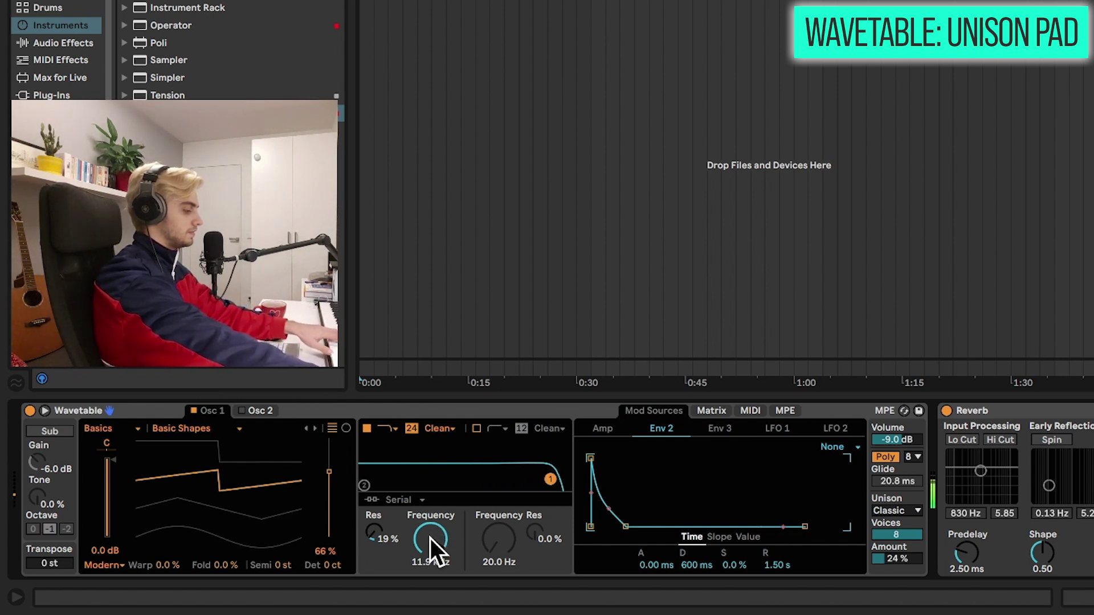
pyautogui.scroll(-3, 430, 538)
pyautogui.scroll(-5, 430, 538)
pyautogui.scroll(8, 430, 538)
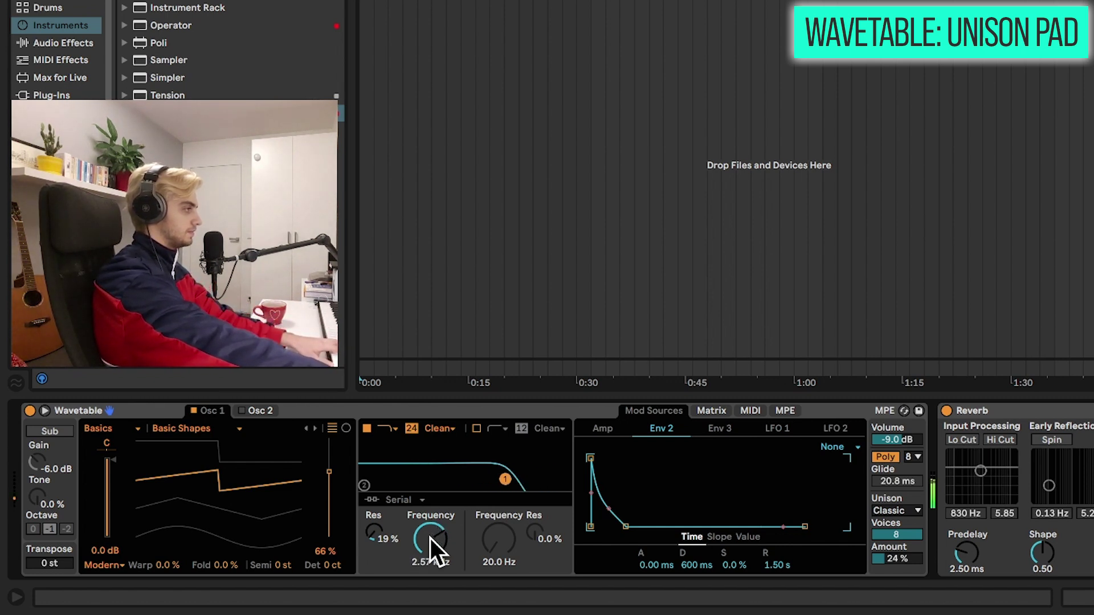
pyautogui.scroll(-15, 429, 538)
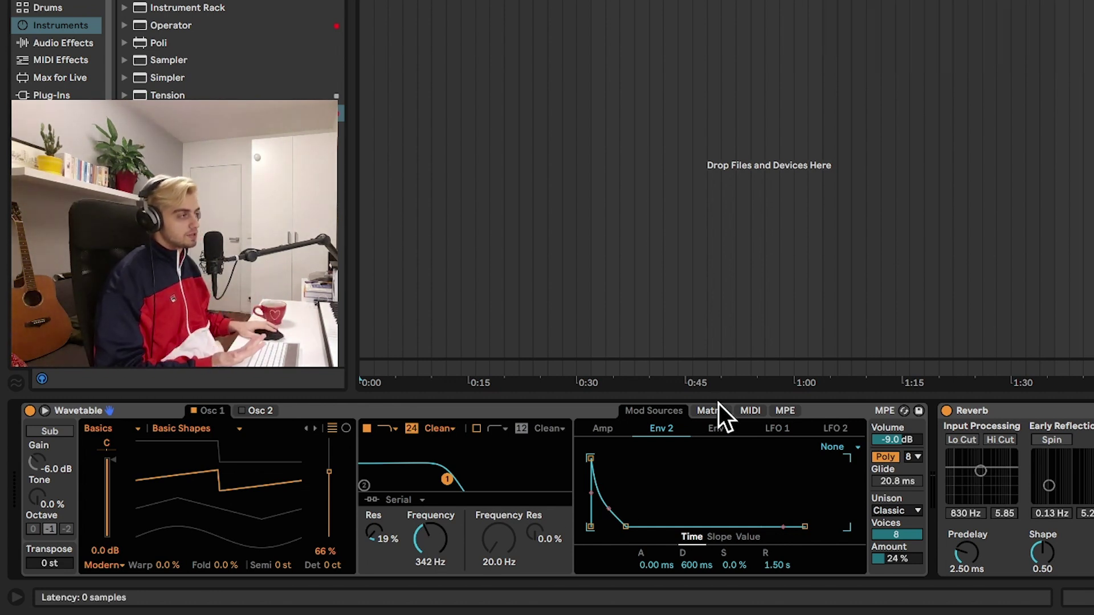
pyautogui.click(719, 408)
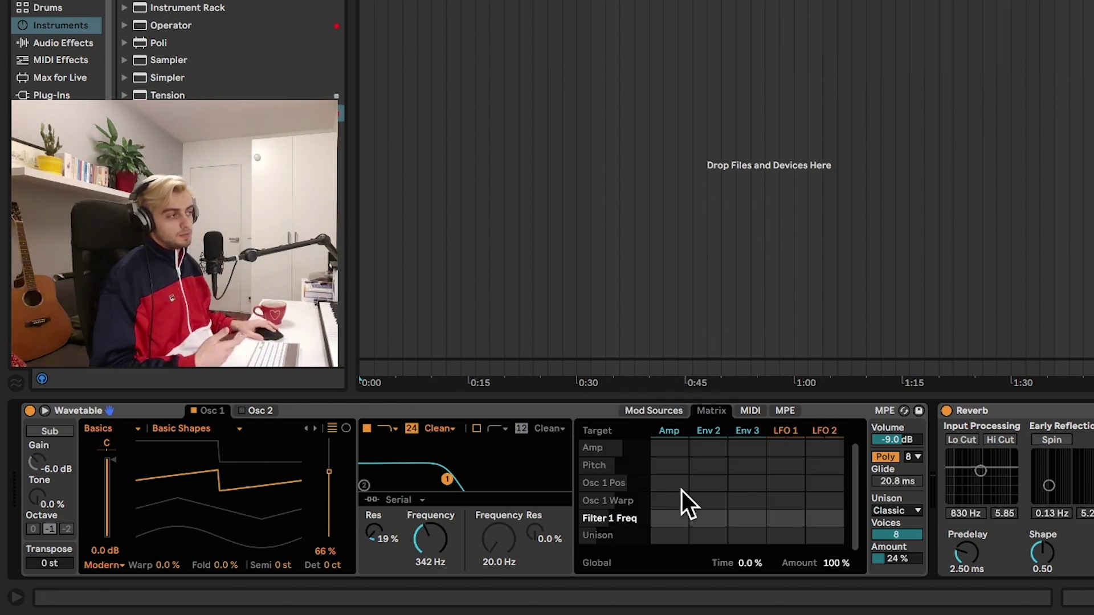
pyautogui.click(745, 465)
pyautogui.click(433, 547)
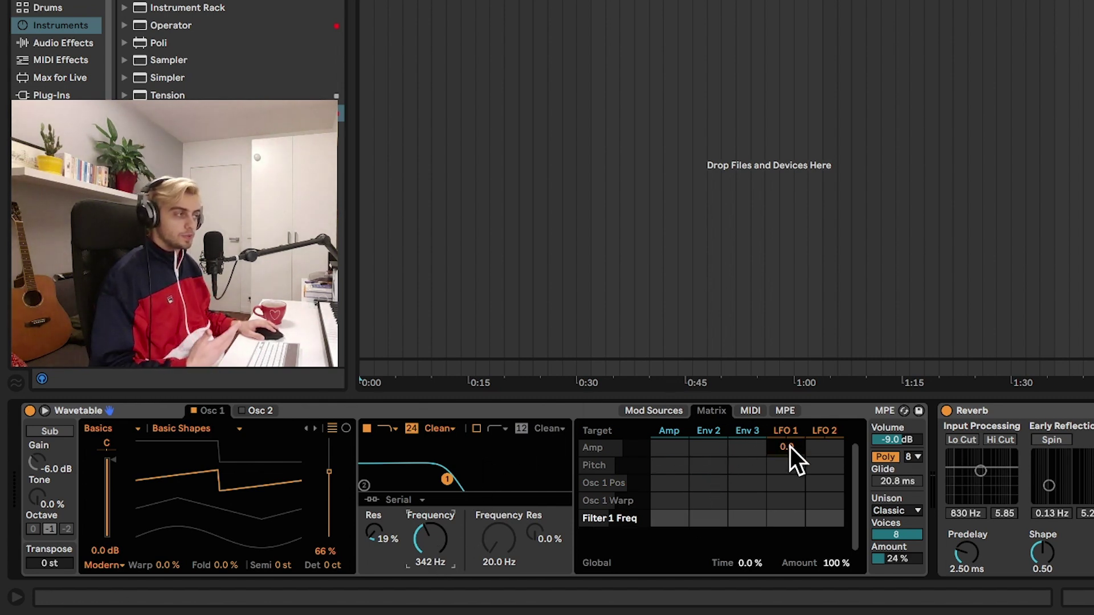
pyautogui.click(683, 478)
pyautogui.click(662, 411)
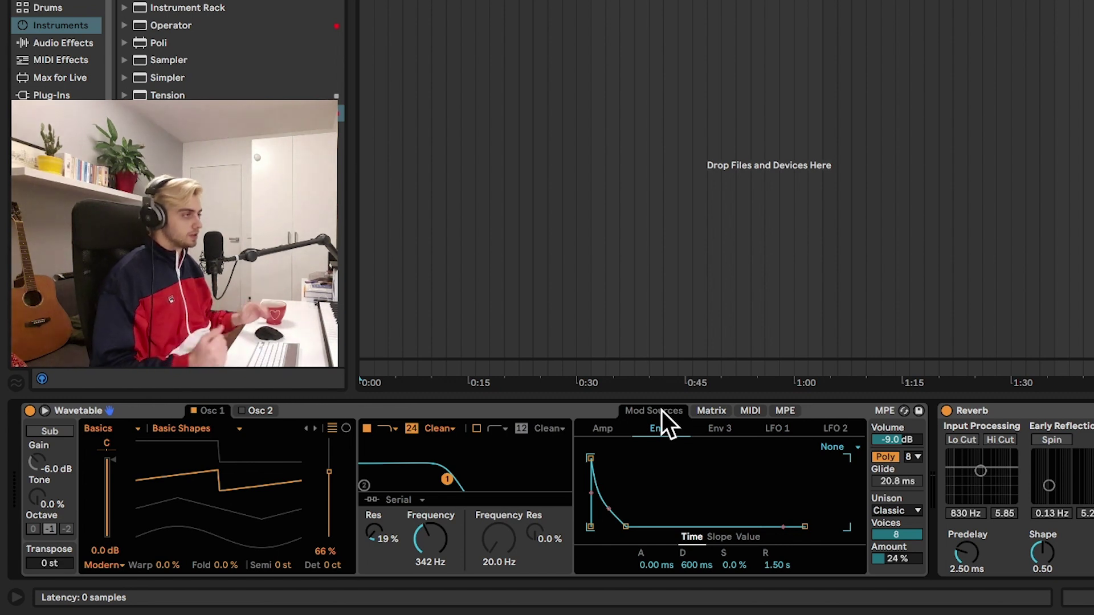
pyautogui.click(262, 410)
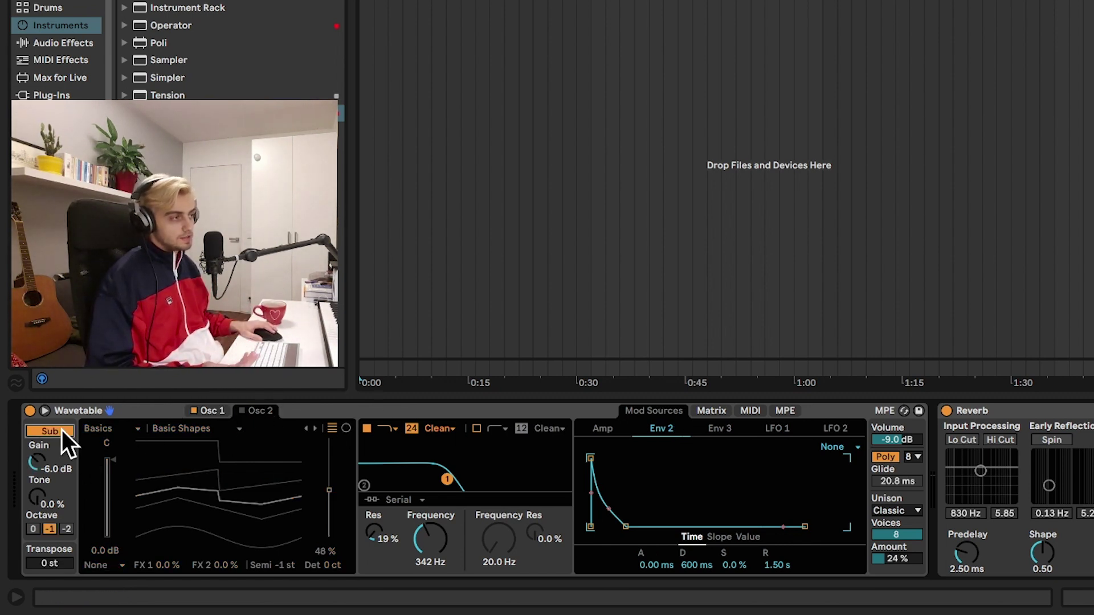
pyautogui.click(209, 411)
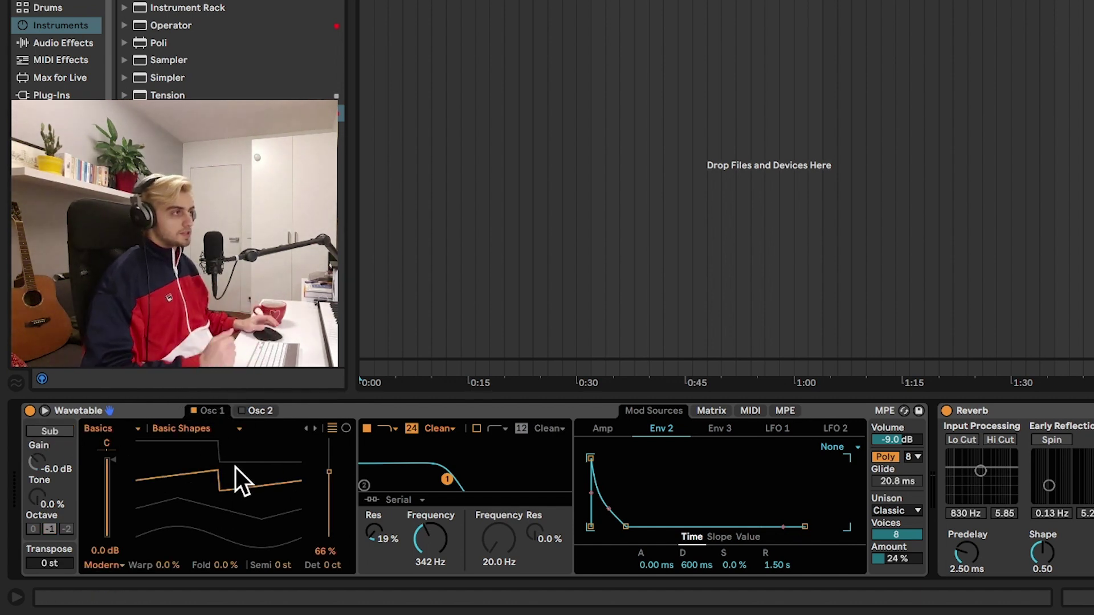
# Load Operator in place of Wavetable, bypass the Reverb, and show Operator's global settings.
pyautogui.doubleClick(164, 26)
pyautogui.click(709, 411)
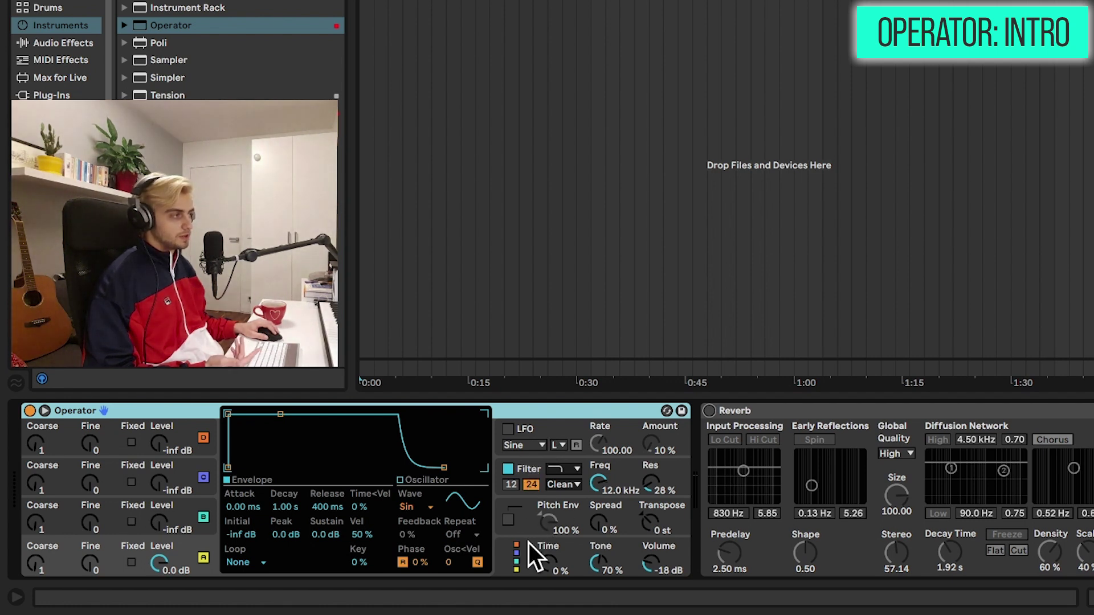
pyautogui.click(528, 548)
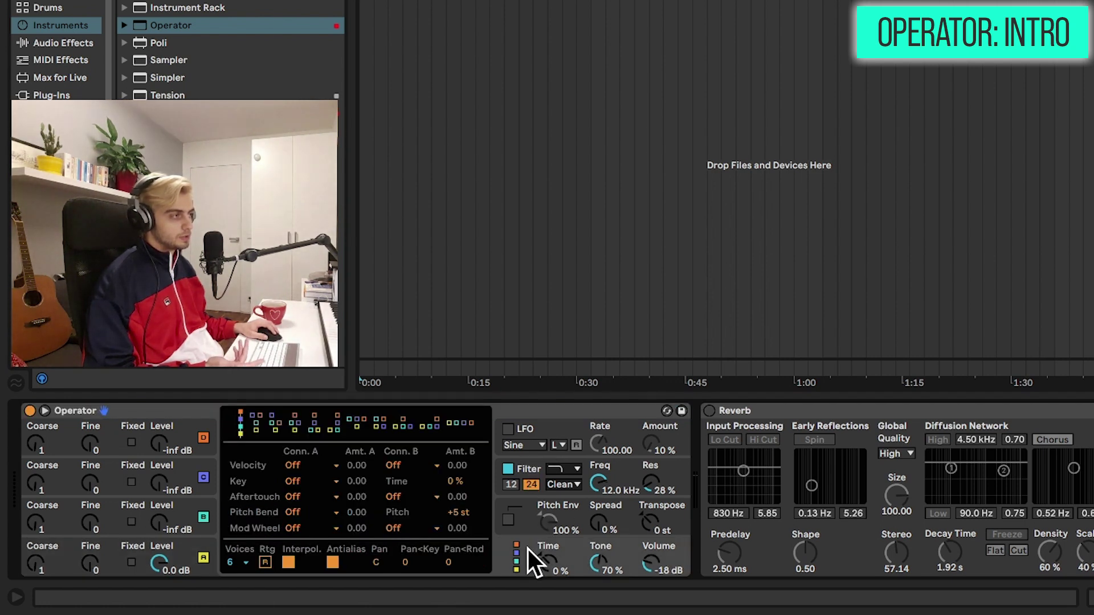
# Set oscillator A's envelope release to 2.49 s and switch the Reverb back on.
pyautogui.click(213, 544)
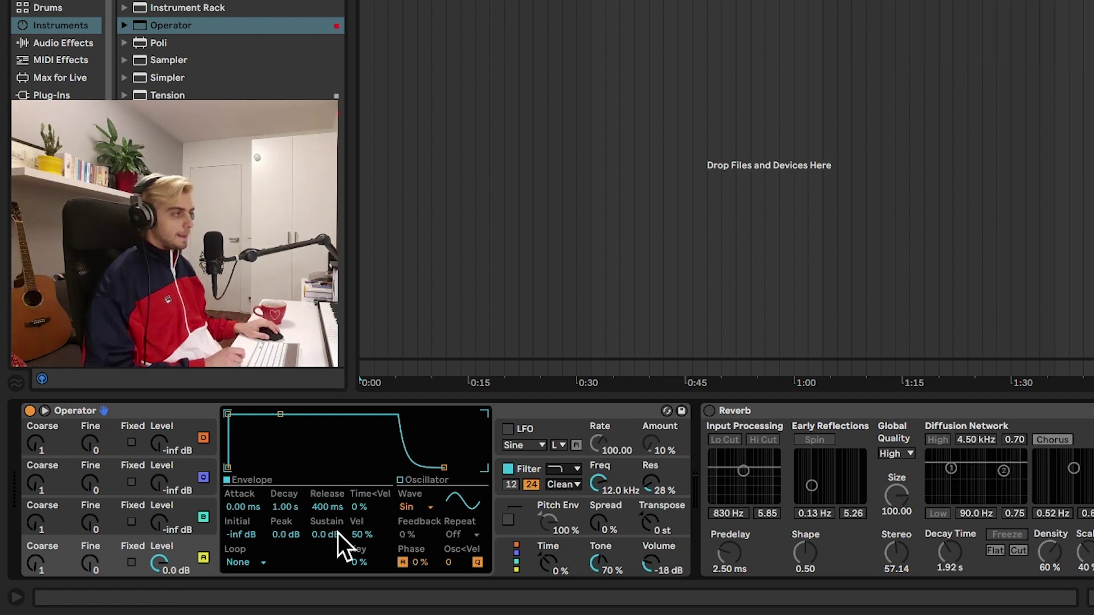
pyautogui.moveTo(334, 514); pyautogui.dragTo(333, 510)
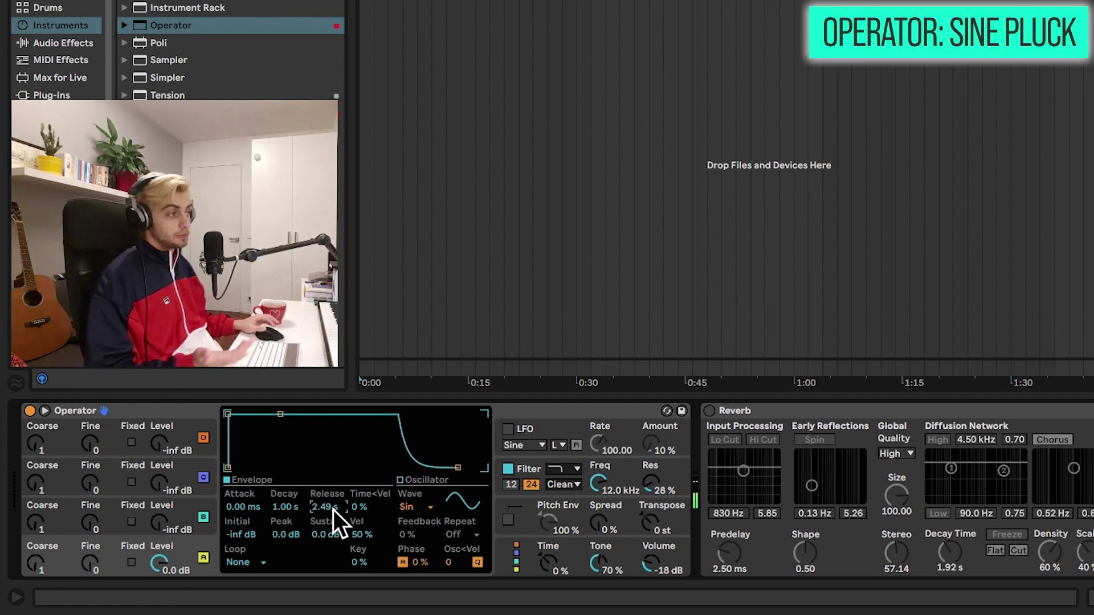
pyautogui.click(708, 410)
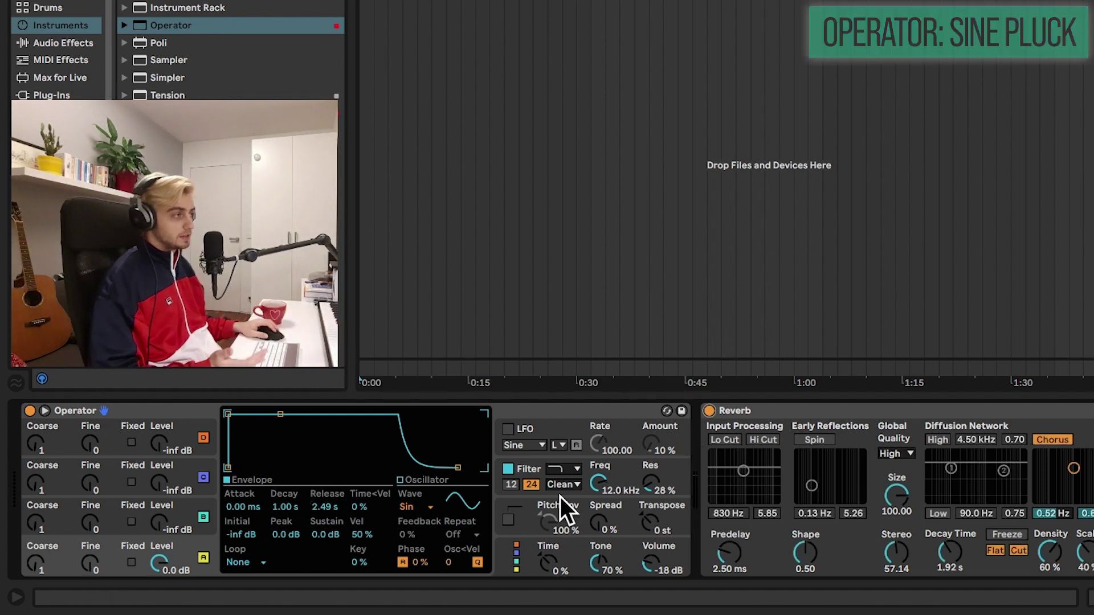
pyautogui.click(515, 545)
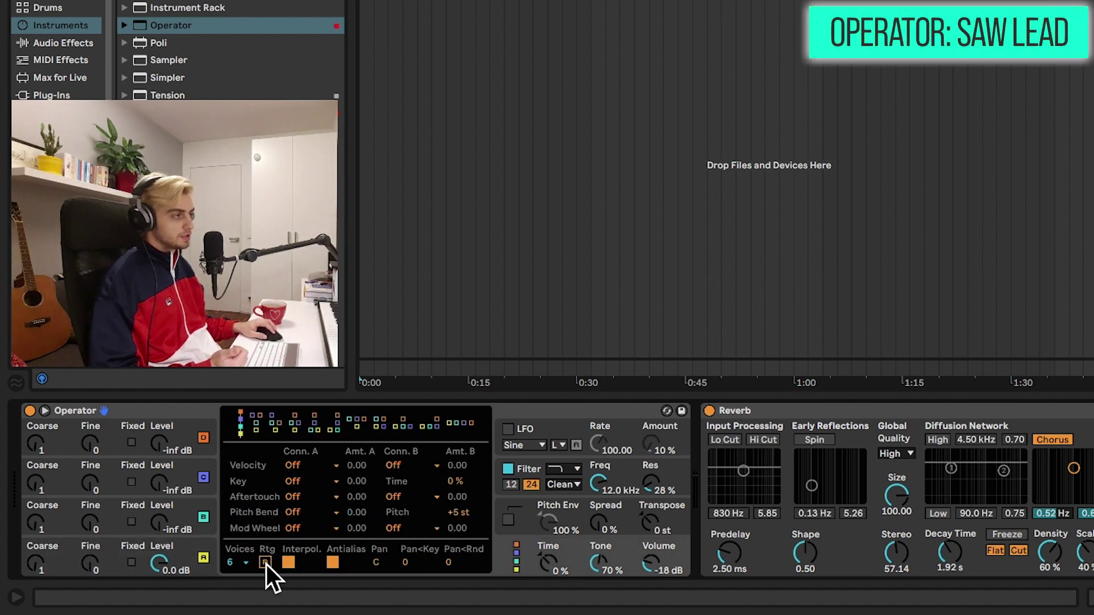
# Change Operator's voice count from 6 and set oscillator A's wave to Saw D.
pyautogui.click(245, 562)
pyautogui.click(235, 381)
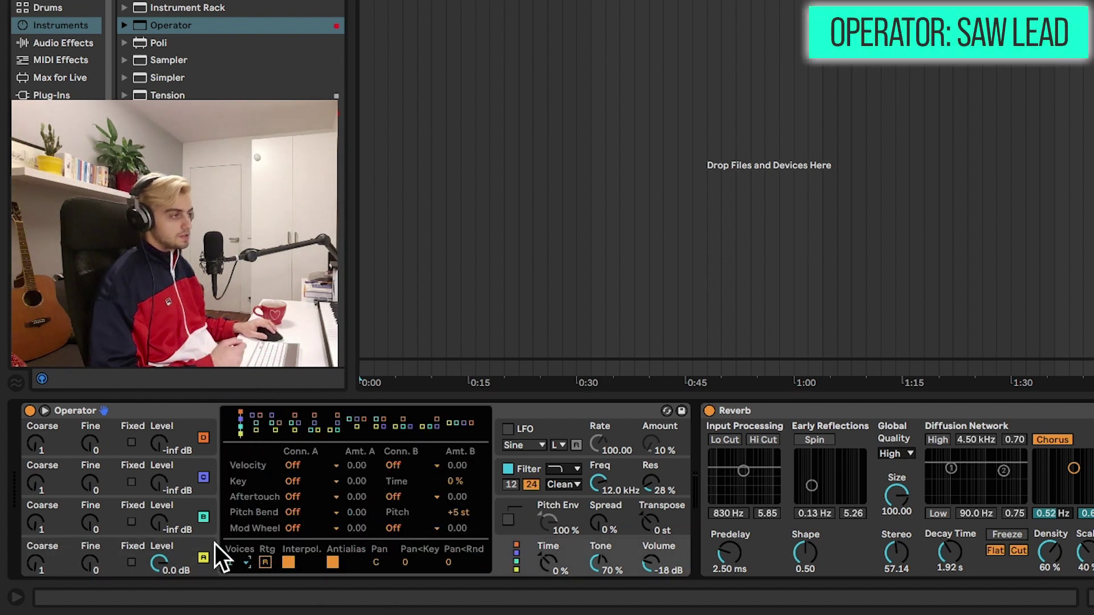
pyautogui.click(204, 556)
pyautogui.click(422, 508)
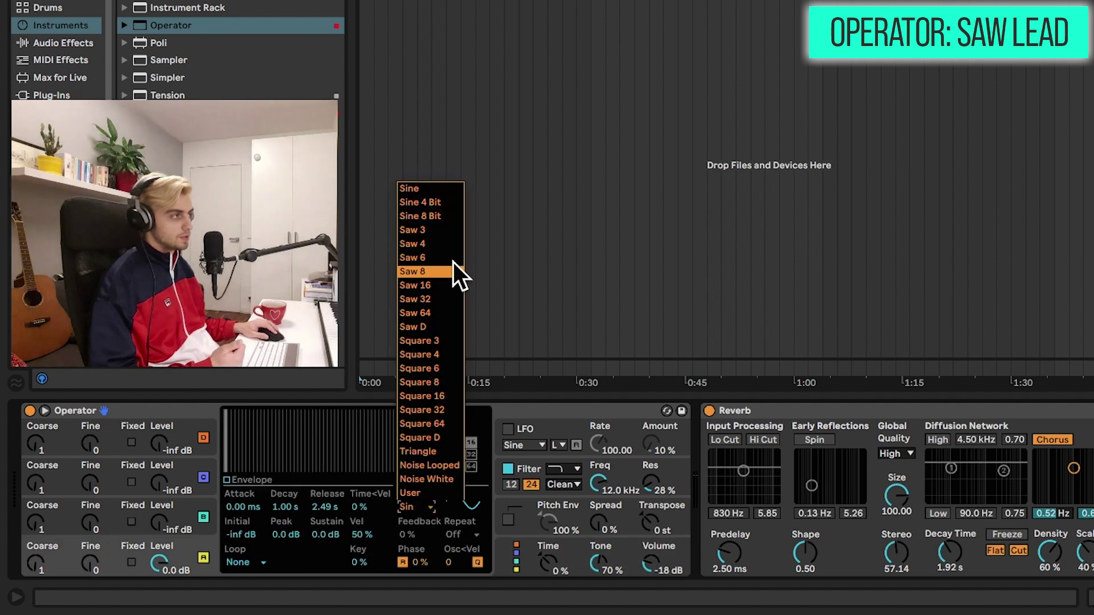
pyautogui.click(444, 326)
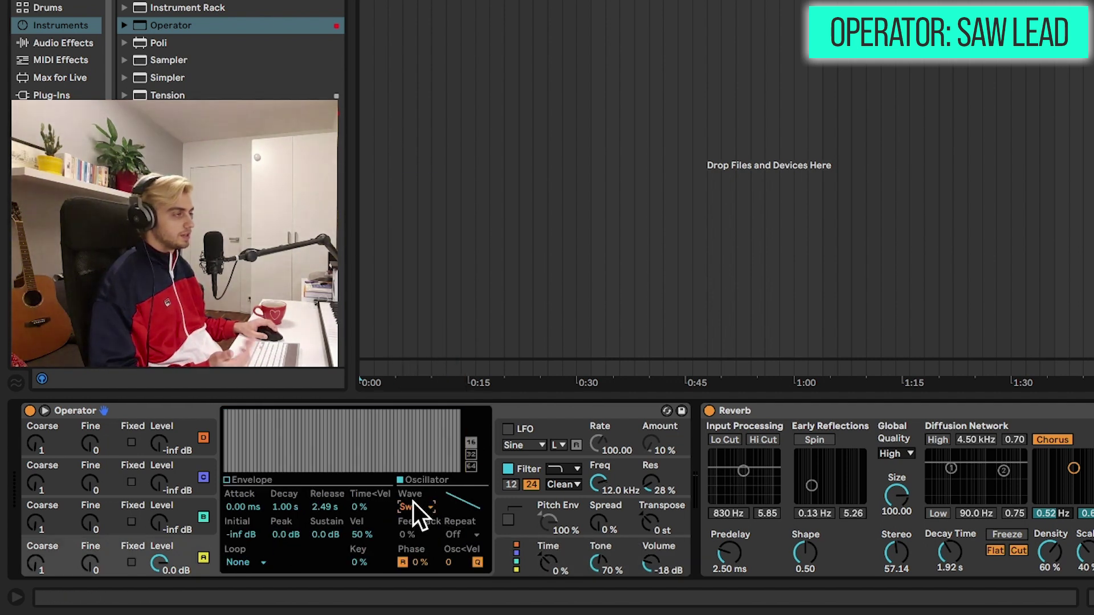
pyautogui.click(514, 412)
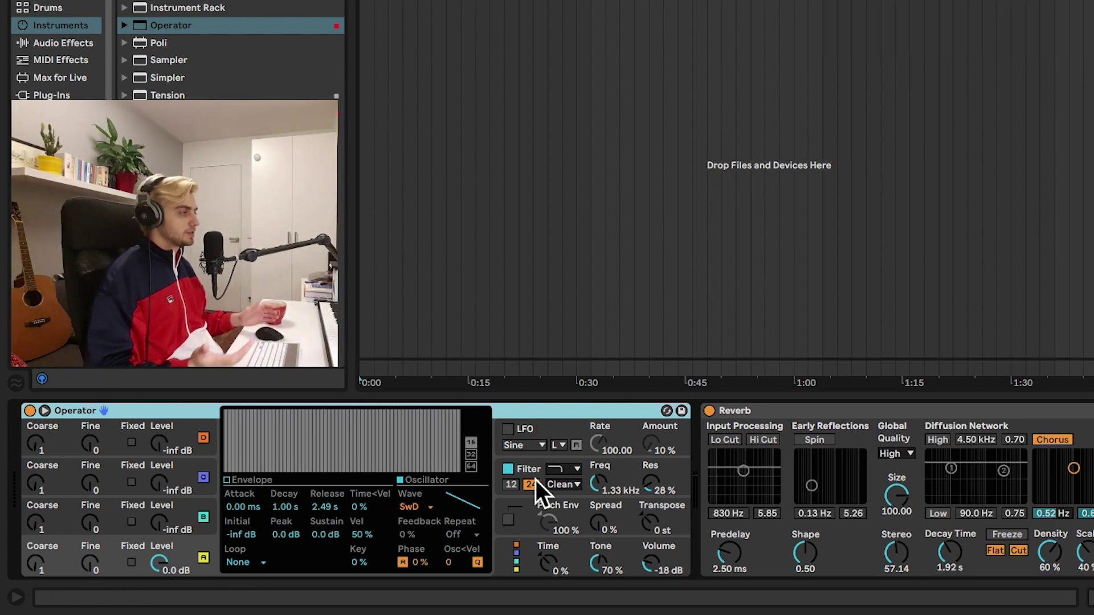
# Lower Operator's filter cutoff to about 298 Hz and show the filter envelope.
pyautogui.scroll(-2, 584, 483)
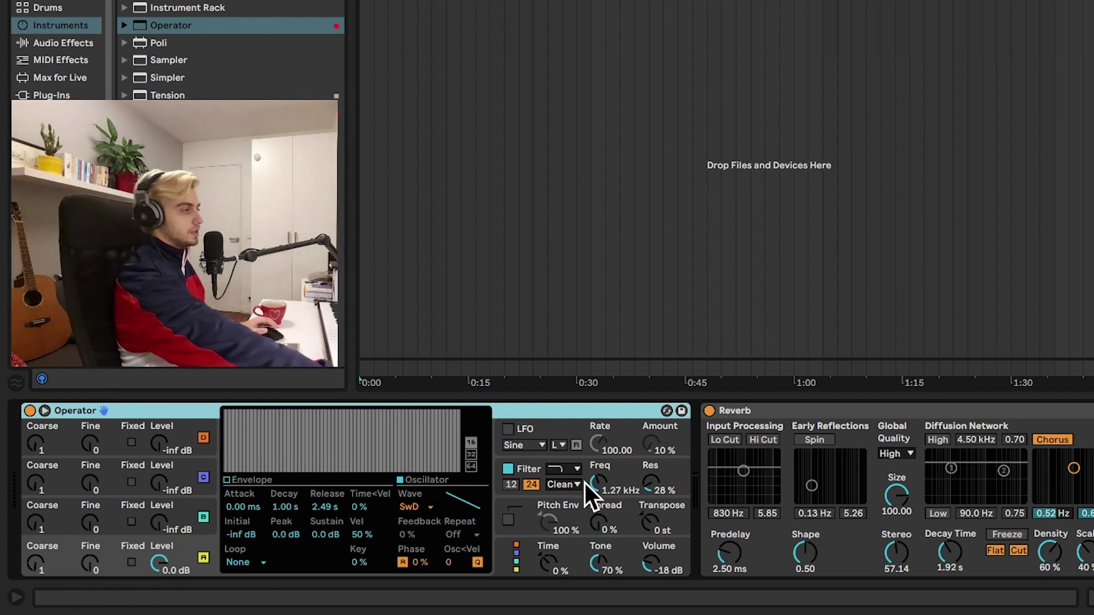
pyautogui.scroll(-10, 585, 483)
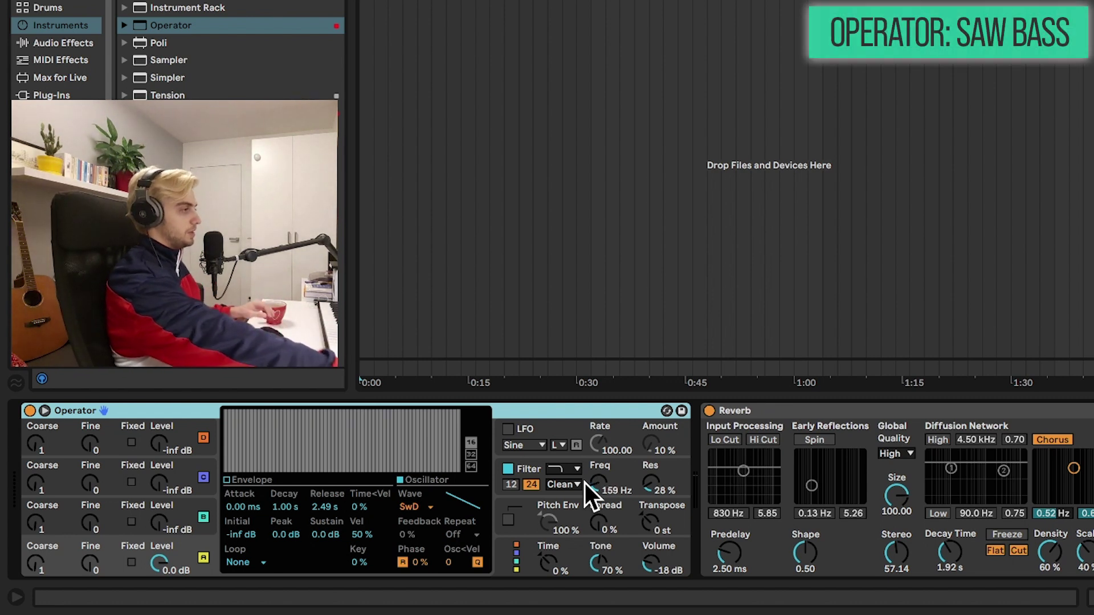
pyautogui.click(585, 483)
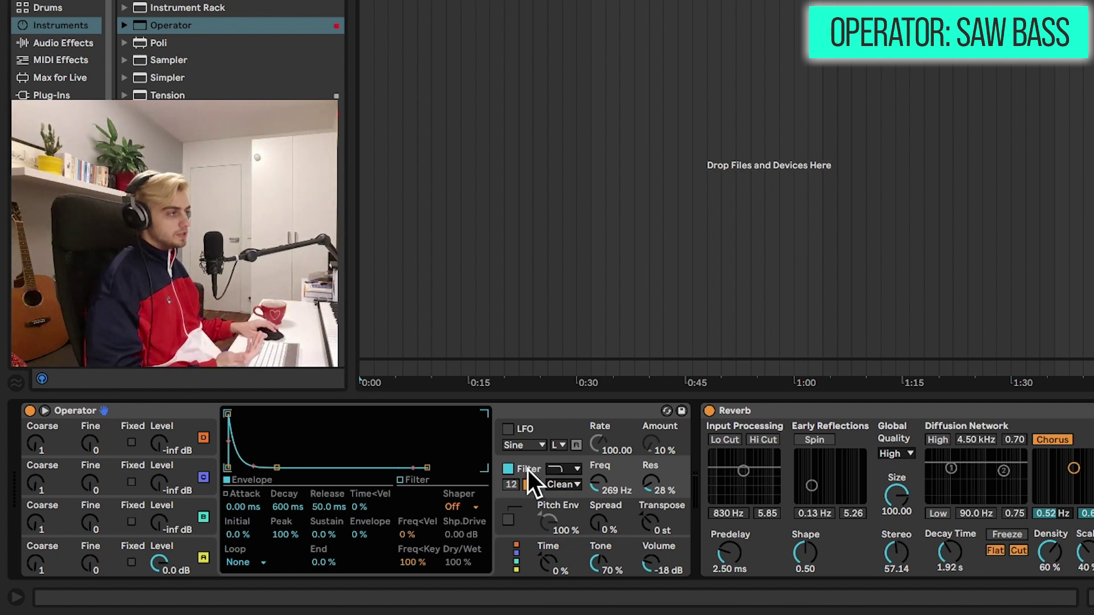
# Set the filter envelope amount to 56% and decay to 1.62 s, and raise resonance to 7.9%.
pyautogui.click(361, 535)
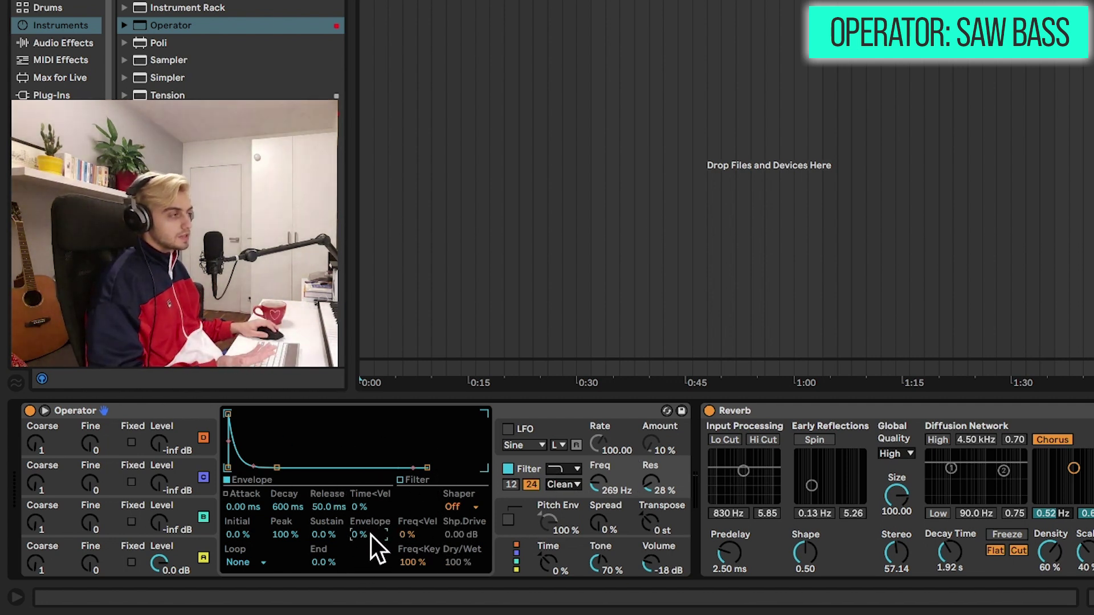
pyautogui.moveTo(371, 535); pyautogui.dragTo(370, 532)
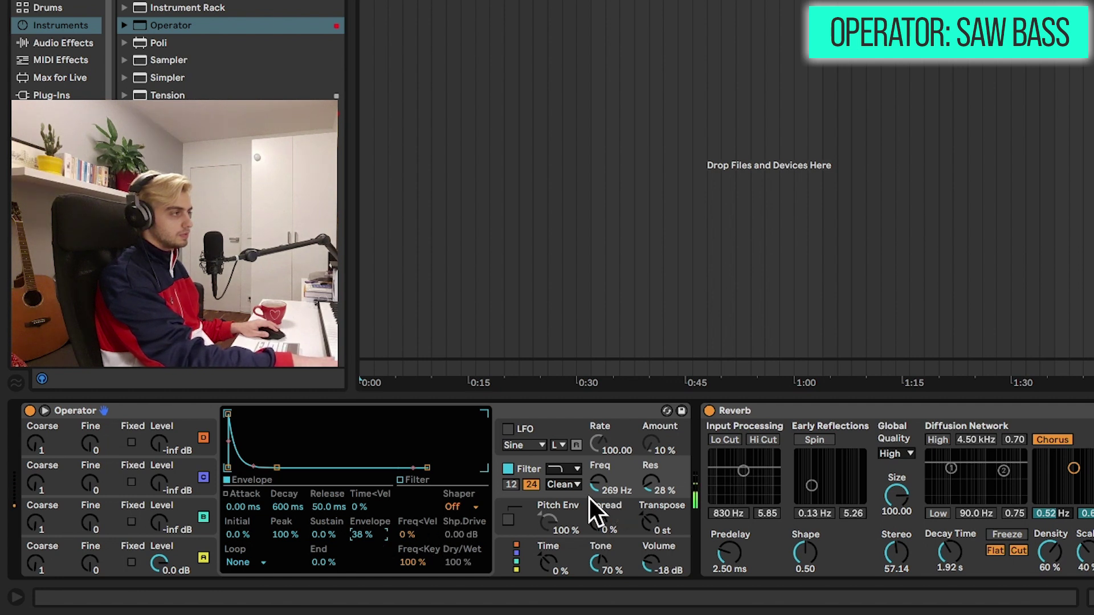
pyautogui.moveTo(293, 506); pyautogui.dragTo(292, 490)
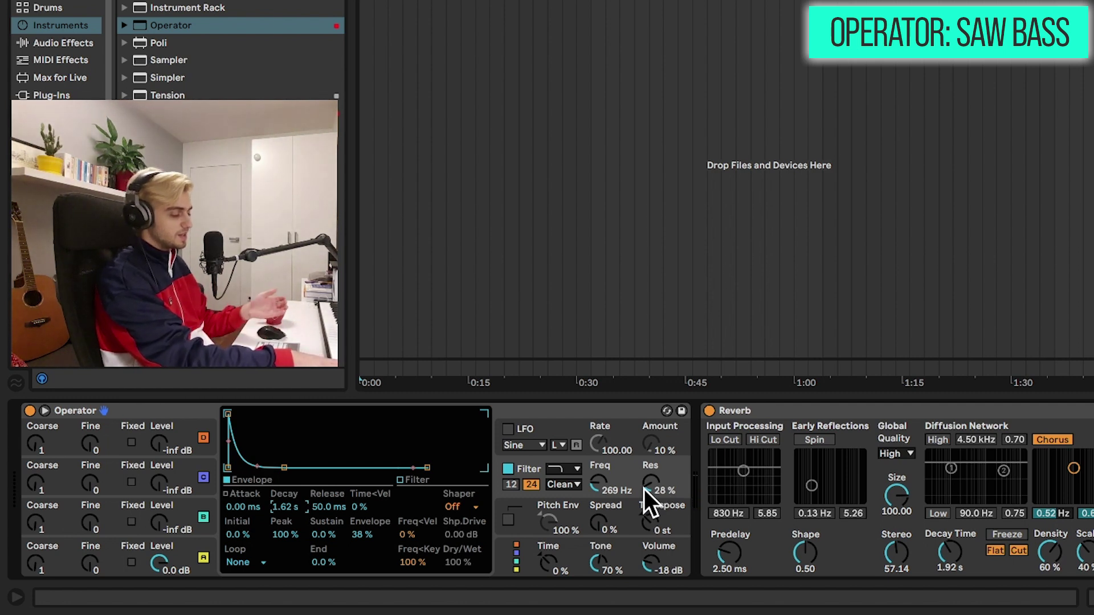
pyautogui.moveTo(643, 488)
pyautogui.mouseDown()
pyautogui.moveTo(644, 473)
pyautogui.moveTo(649, 504)
pyautogui.mouseUp()
pyautogui.moveTo(362, 534); pyautogui.dragTo(362, 532)
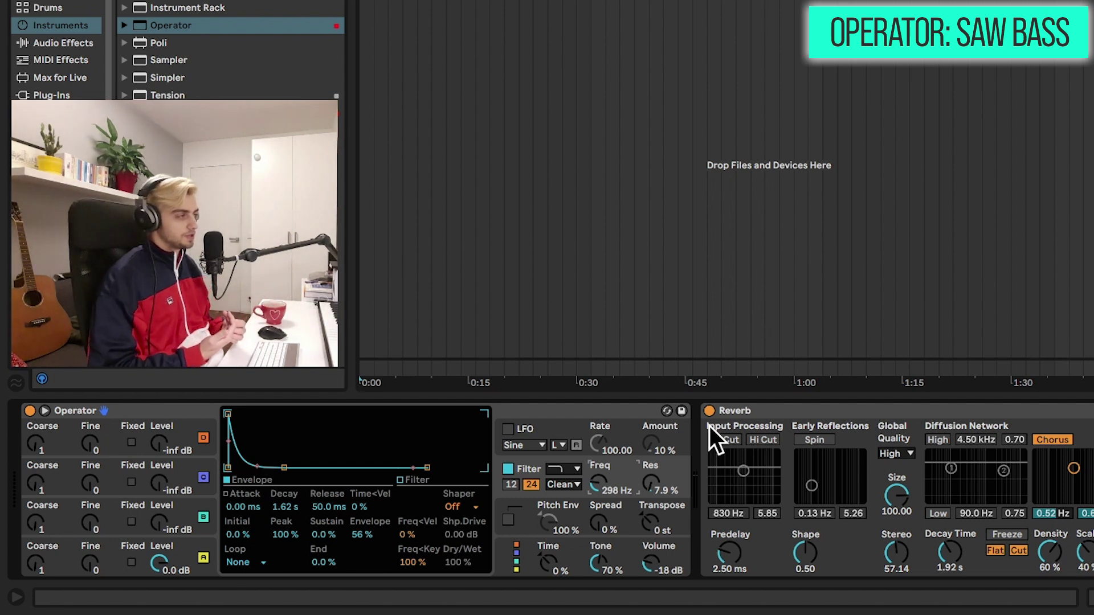
# Set Operator's global Voices to 20.
pyautogui.click(514, 543)
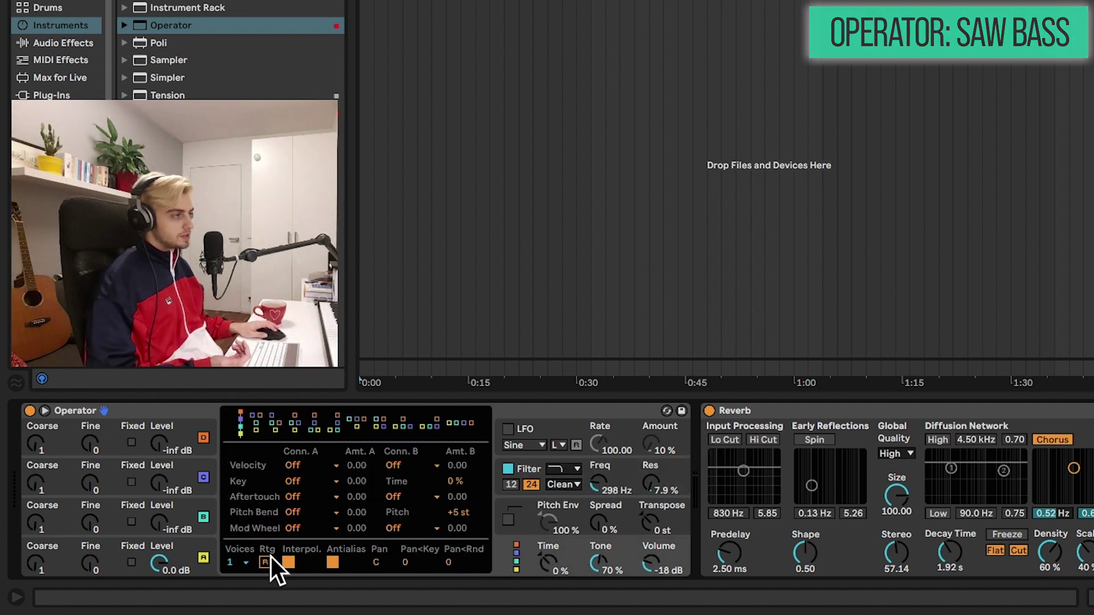
pyautogui.click(242, 562)
pyautogui.click(234, 544)
# Lower the filter cutoff and give the filter envelope 4.55 s decay and 8.31 s release.
pyautogui.click(538, 470)
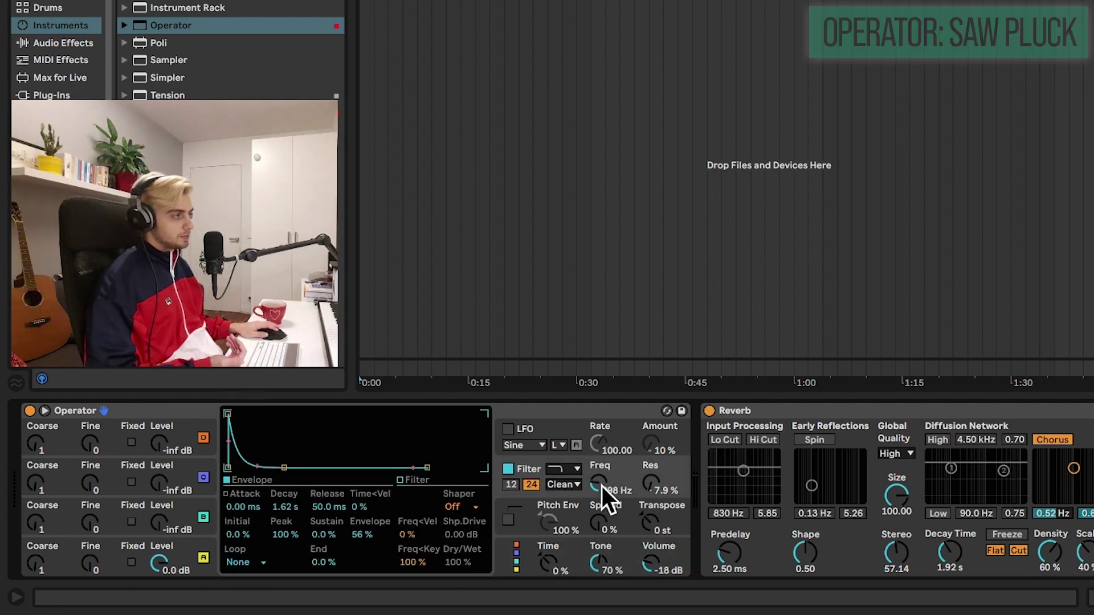
pyautogui.scroll(-3, 600, 483)
pyautogui.scroll(-2, 600, 484)
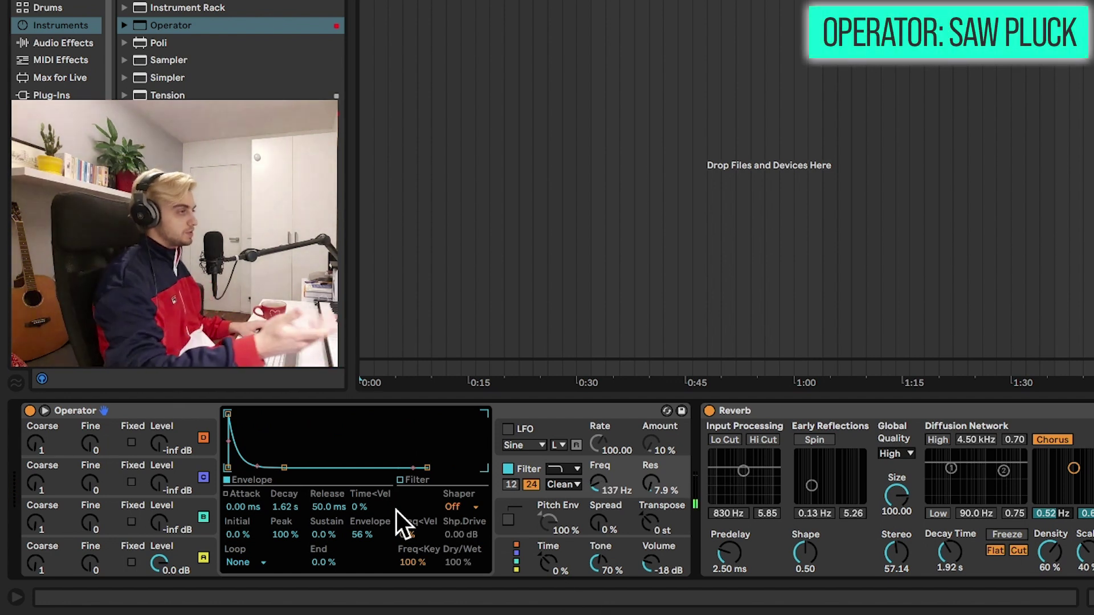
pyautogui.click(211, 542)
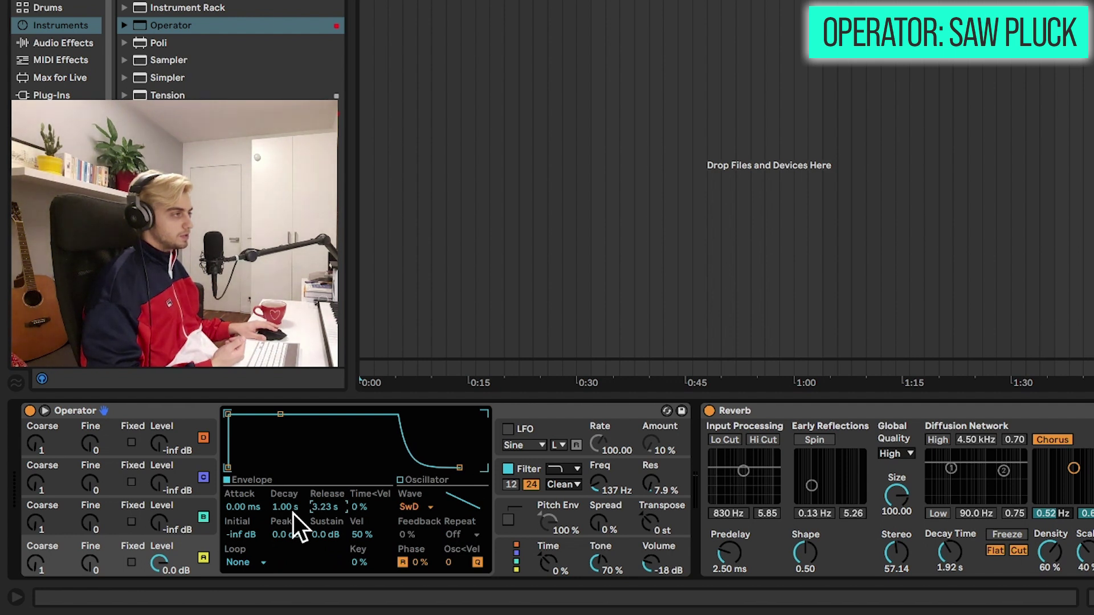
pyautogui.click(524, 468)
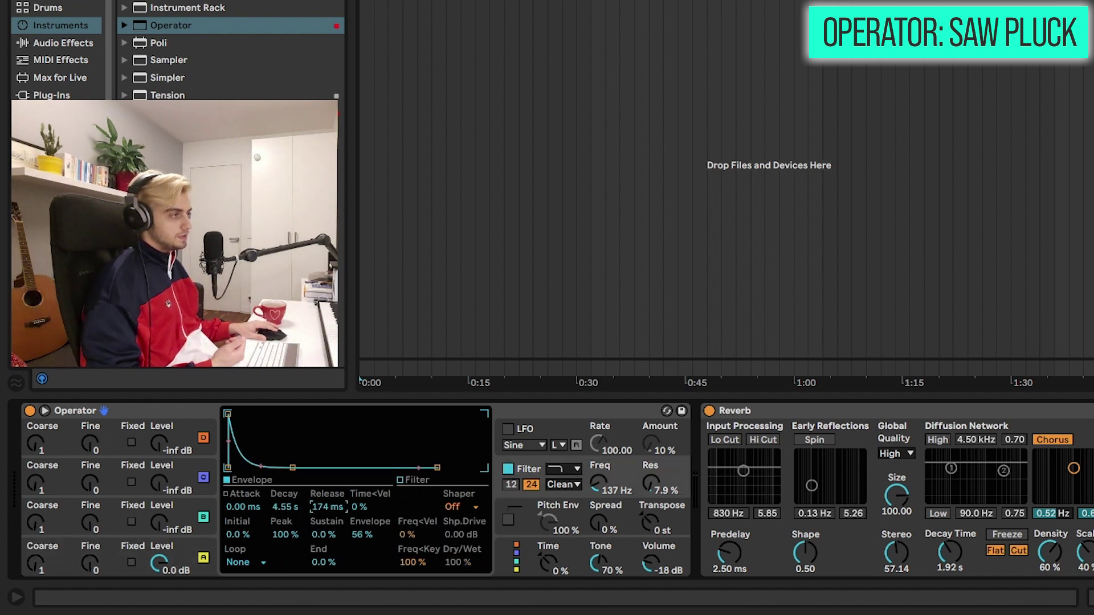
pyautogui.moveTo(318, 507); pyautogui.dragTo(349, 461)
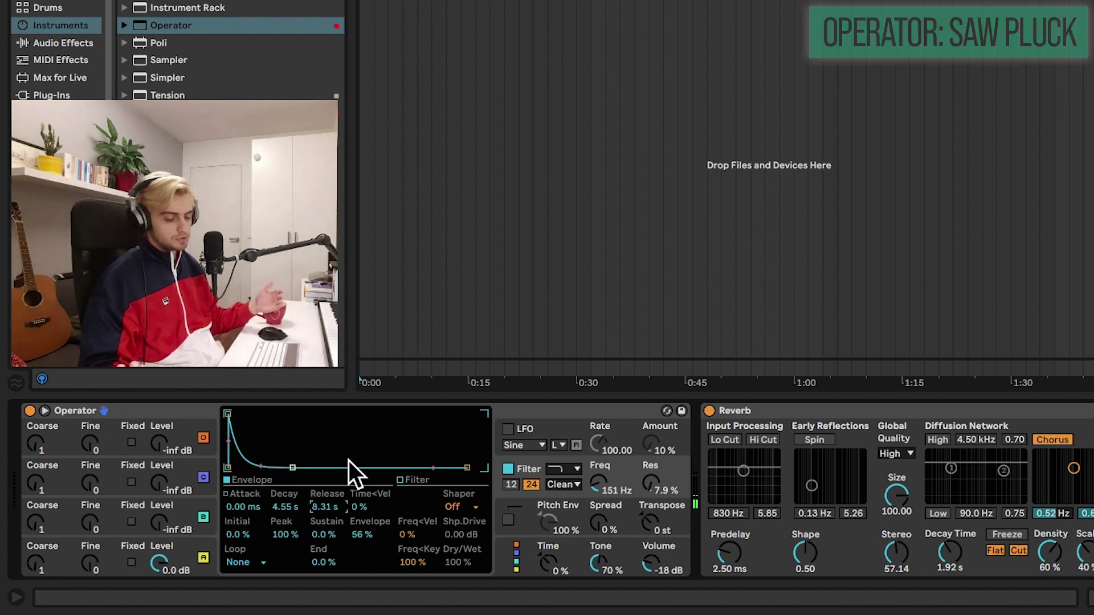
# Select the rightmost algorithm so all four oscillators play in parallel.
pyautogui.click(558, 506)
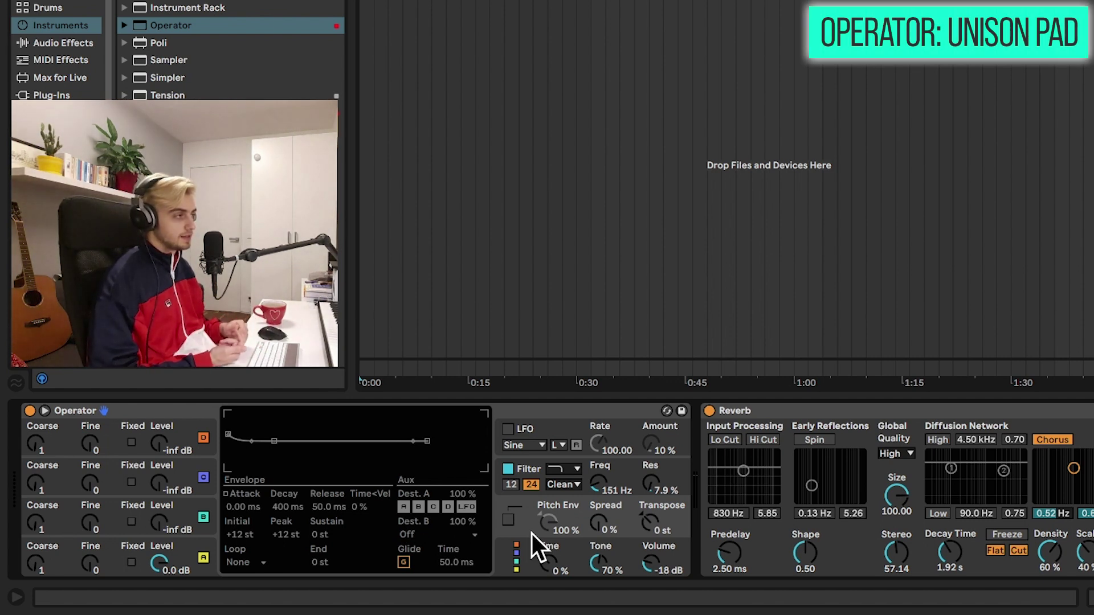
pyautogui.click(496, 546)
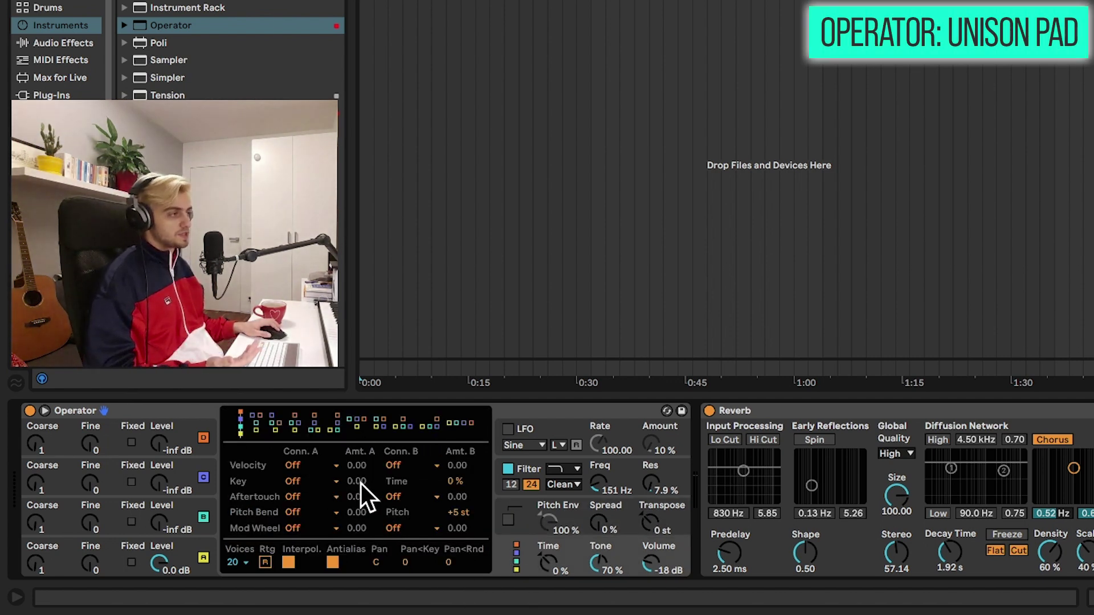
pyautogui.click(203, 511)
pyautogui.click(209, 484)
pyautogui.click(207, 449)
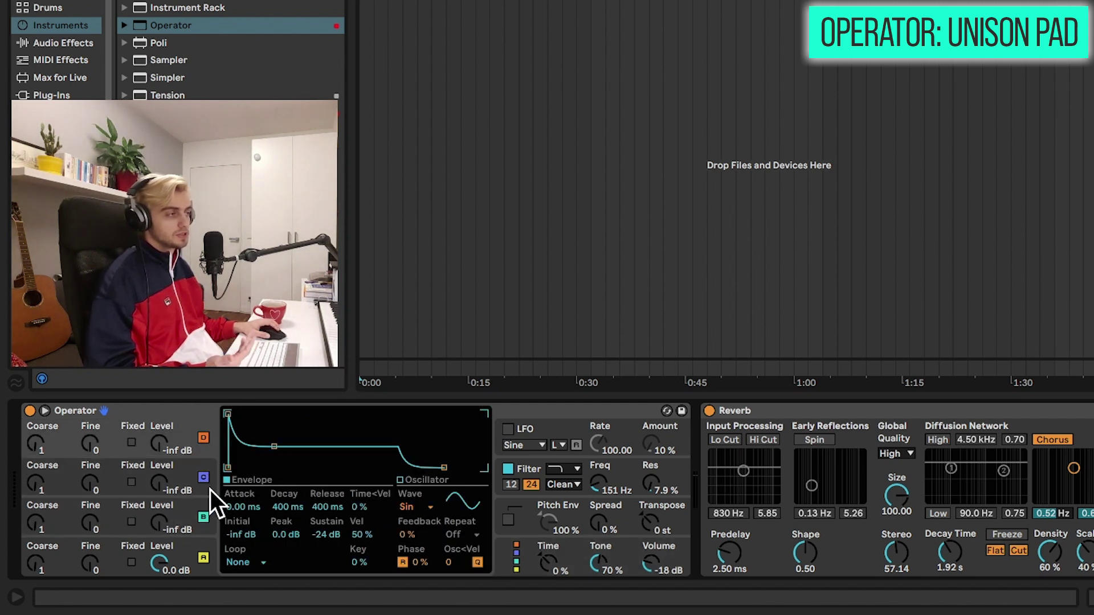
pyautogui.click(157, 564)
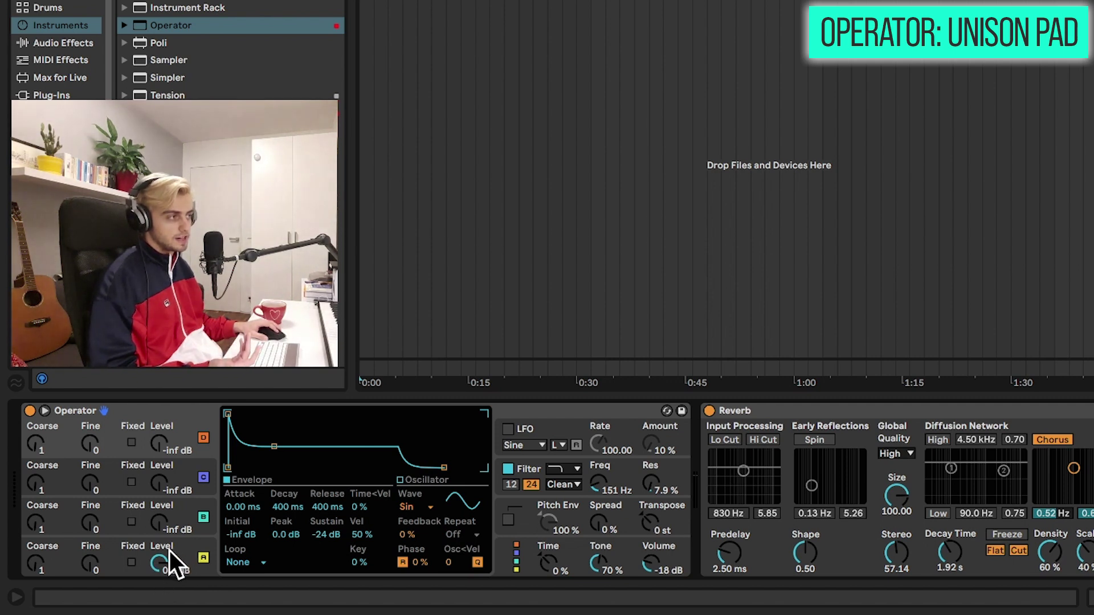
pyautogui.click(237, 412)
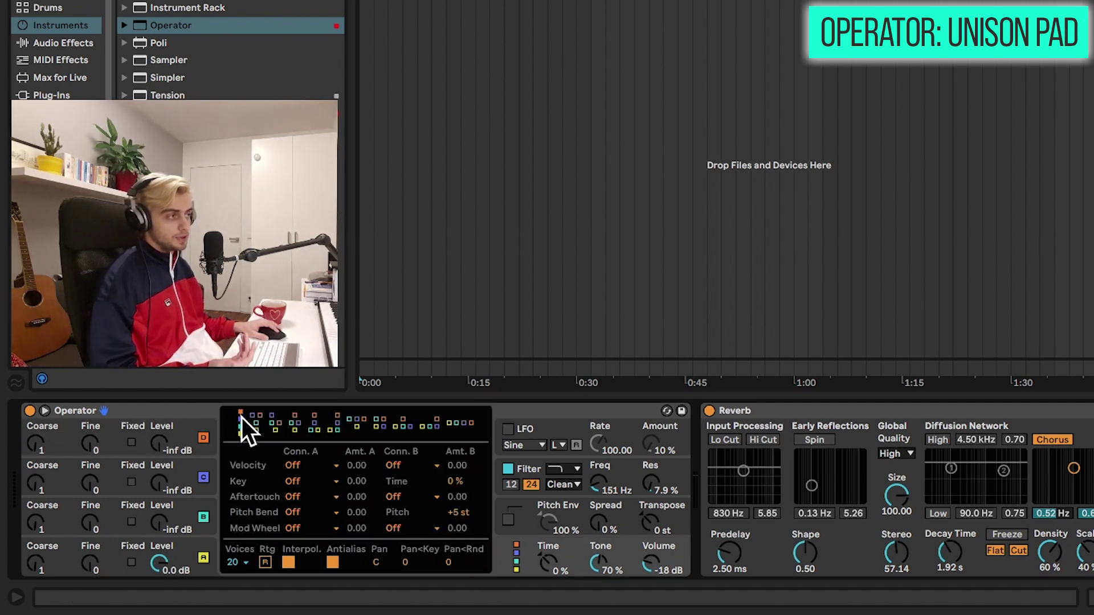
pyautogui.click(456, 424)
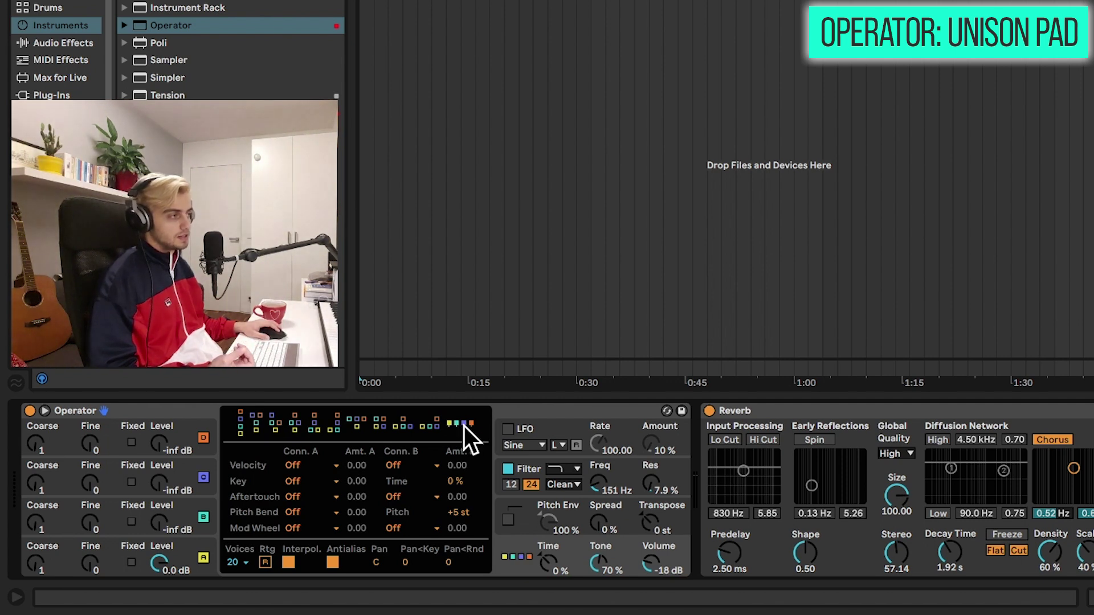
# Copy oscillator A's saw settings into oscillators B, C and D.
pyautogui.rightClick(201, 502)
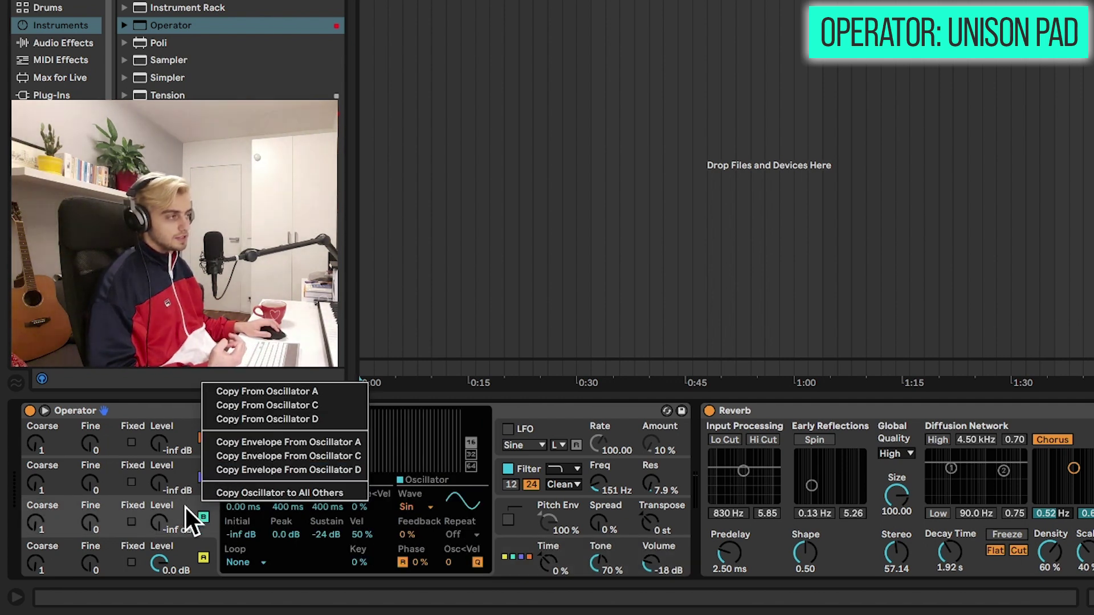
pyautogui.click(238, 392)
pyautogui.click(203, 466)
pyautogui.rightClick(204, 467)
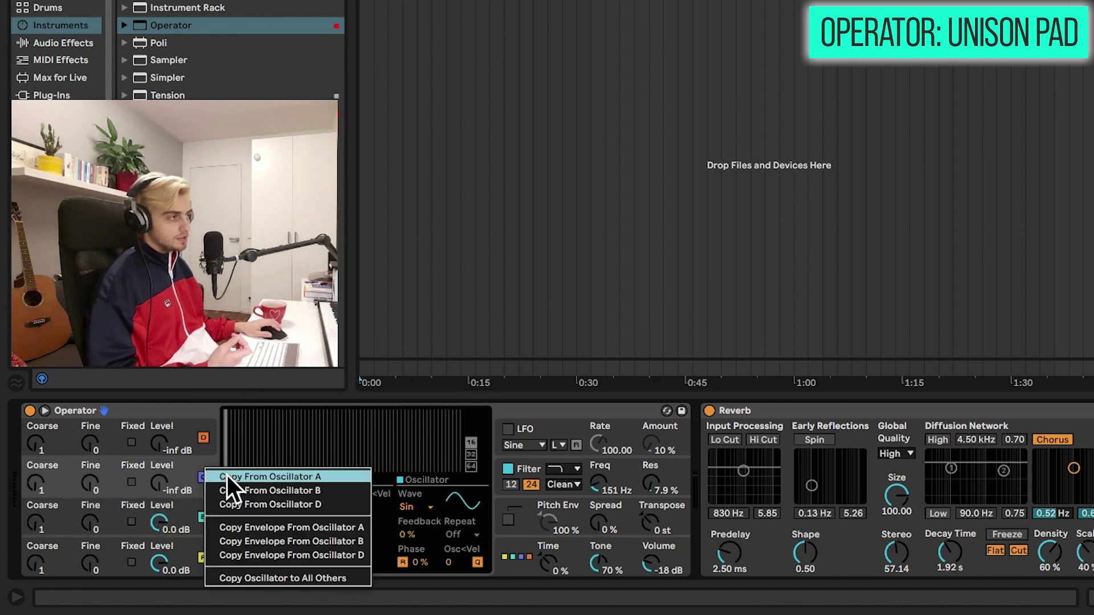
pyautogui.click(241, 490)
pyautogui.rightClick(202, 423)
pyautogui.click(217, 430)
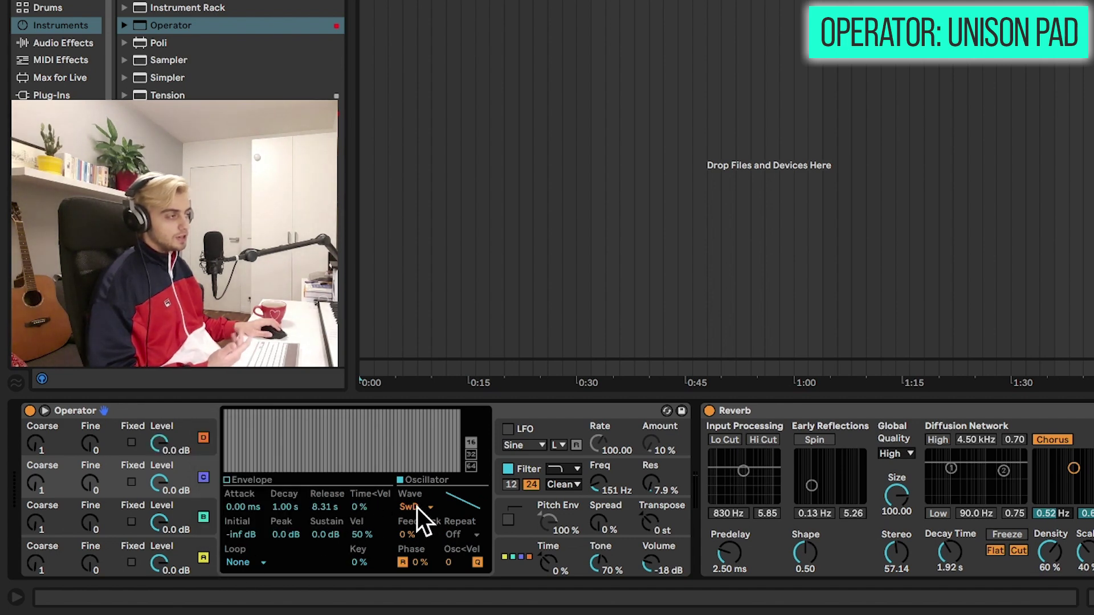
# Lower the volume to -19 dB and detune oscillators B, C, D to Fine 15, 8 and 3.
pyautogui.click(206, 510)
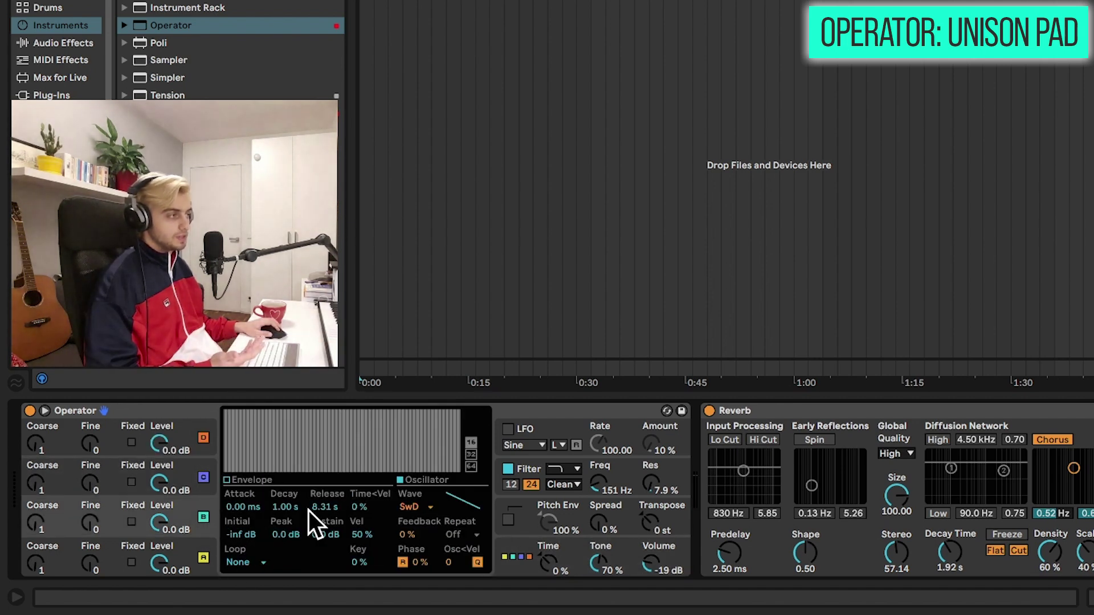
pyautogui.click(88, 524)
pyautogui.scroll(3, 96, 526)
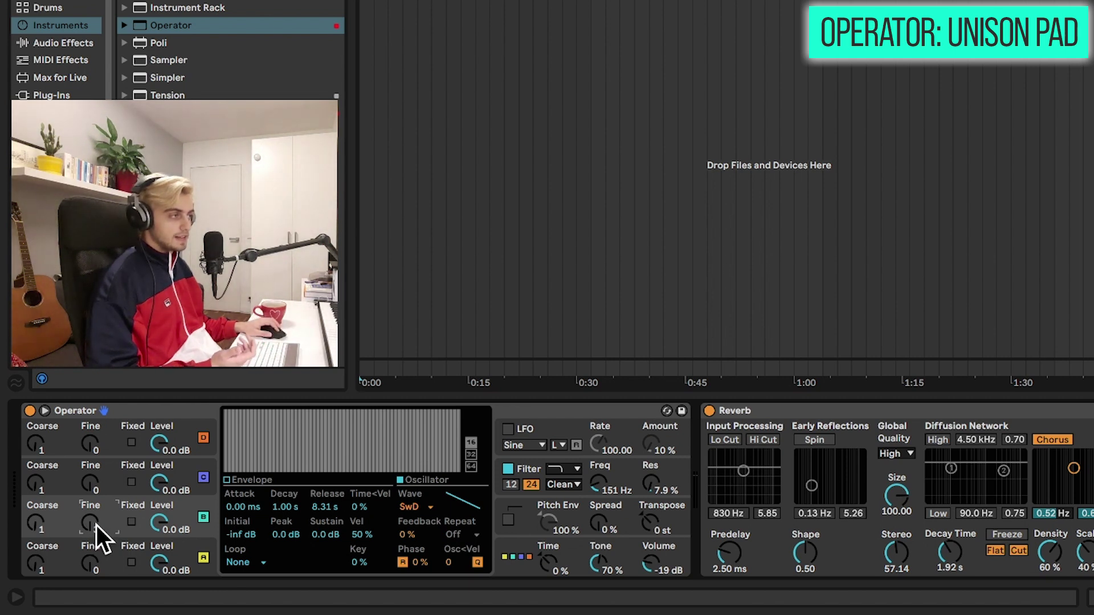
pyautogui.click(90, 488)
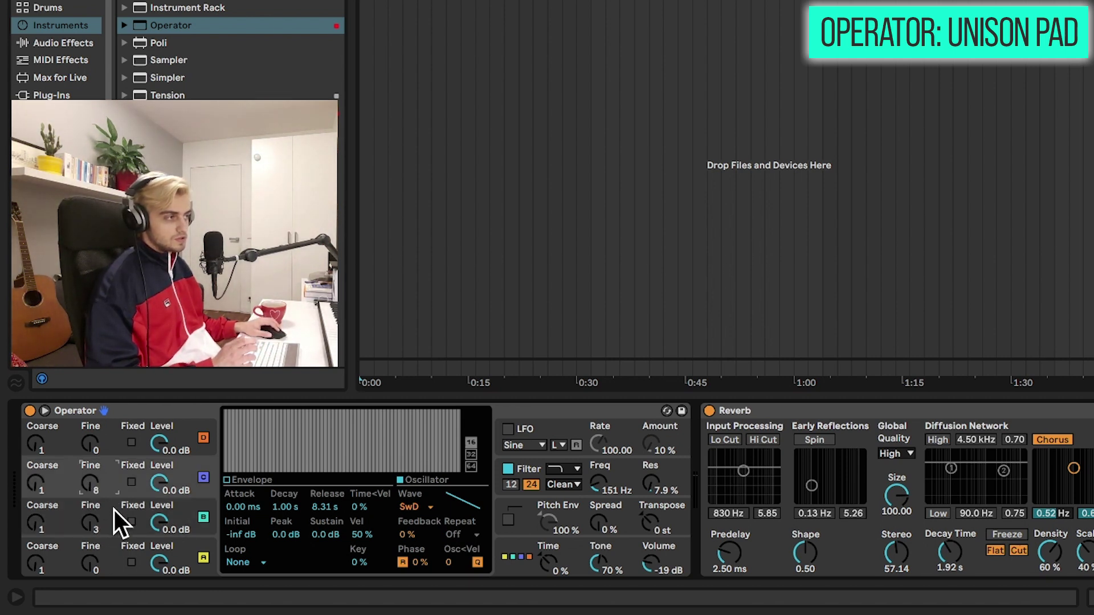
pyautogui.click(92, 444)
pyautogui.scroll(5, 95, 448)
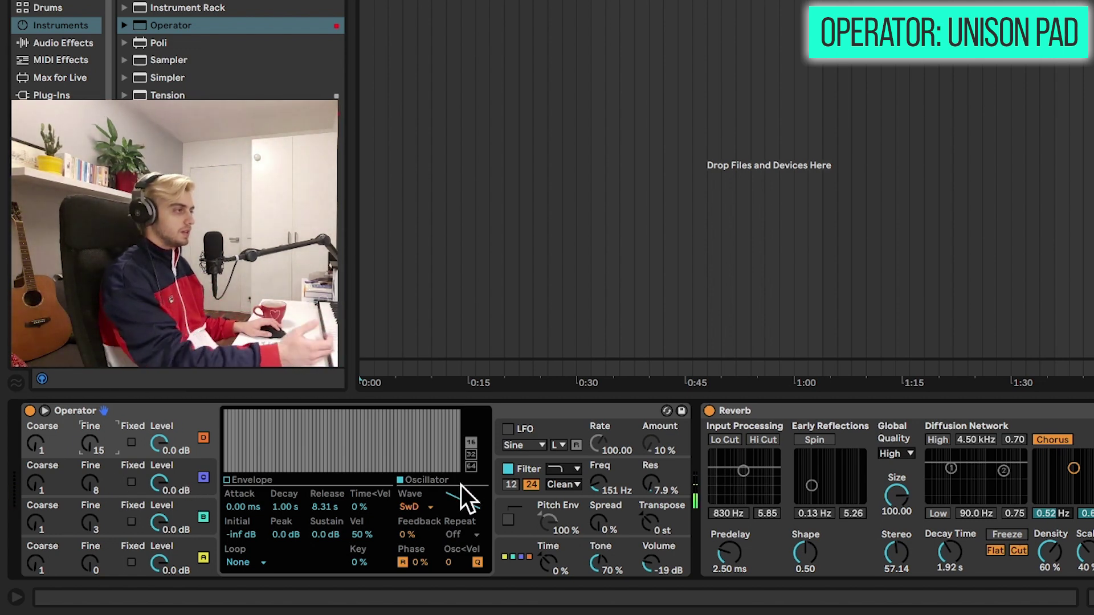
# Set the filter envelope amount to 0% and raise Filter Freq to 11.7 kHz.
pyautogui.click(530, 474)
pyautogui.click(365, 535)
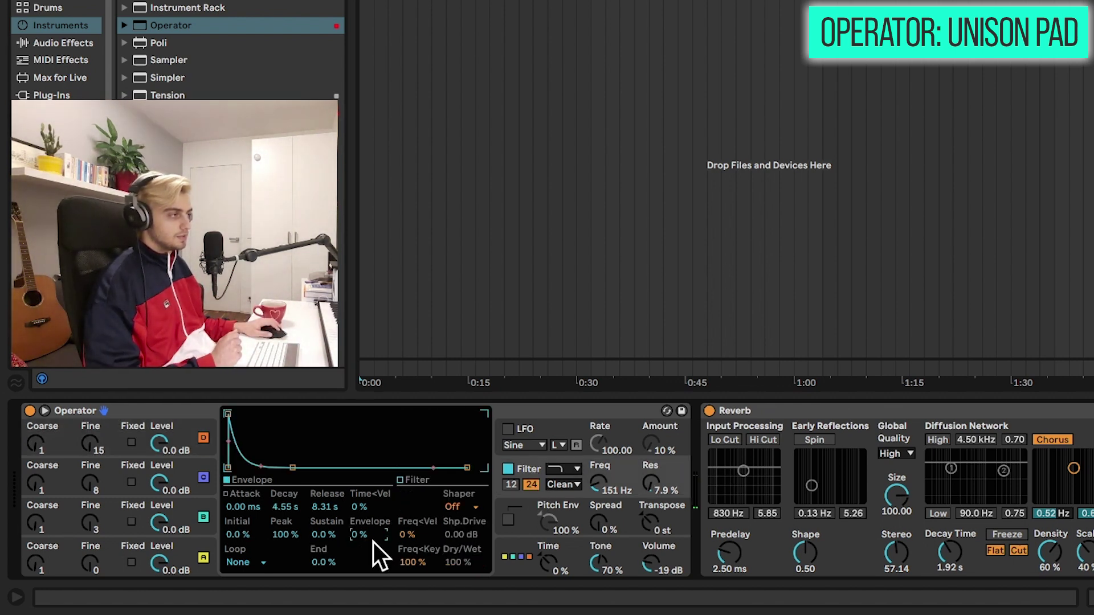
pyautogui.moveTo(588, 481); pyautogui.dragTo(587, 480)
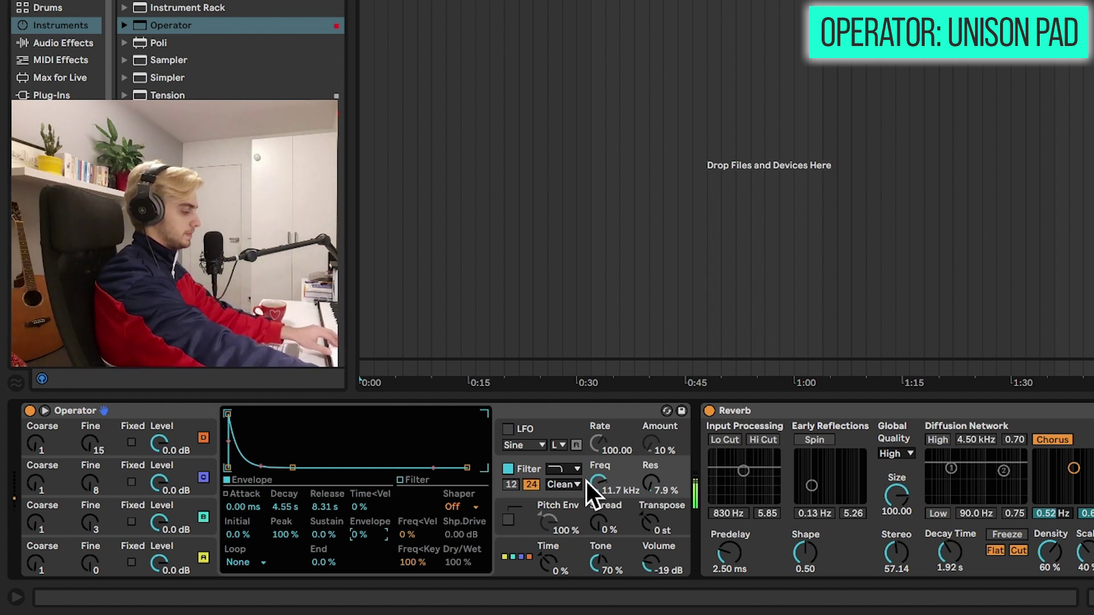
# Drag Filter Freq down from 18.5 kHz to about 3.15 kHz.
pyautogui.moveTo(586, 481); pyautogui.dragTo(592, 493)
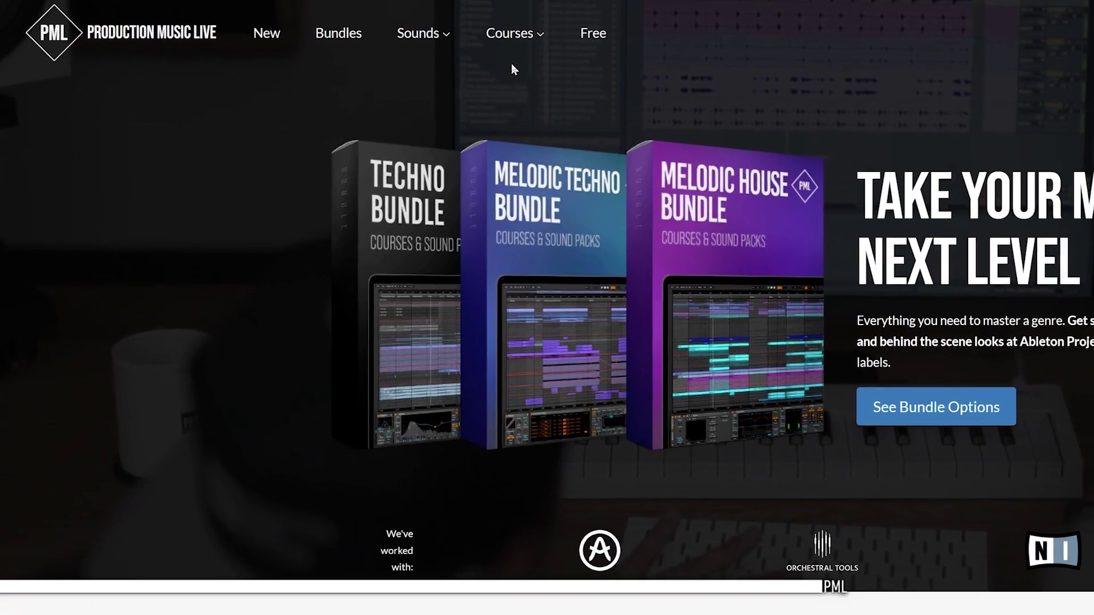
# Find the Foundations course and open its 'Quick Talk: Session View vs. Arrangement View' lecture.
pyautogui.moveTo(625, 42)
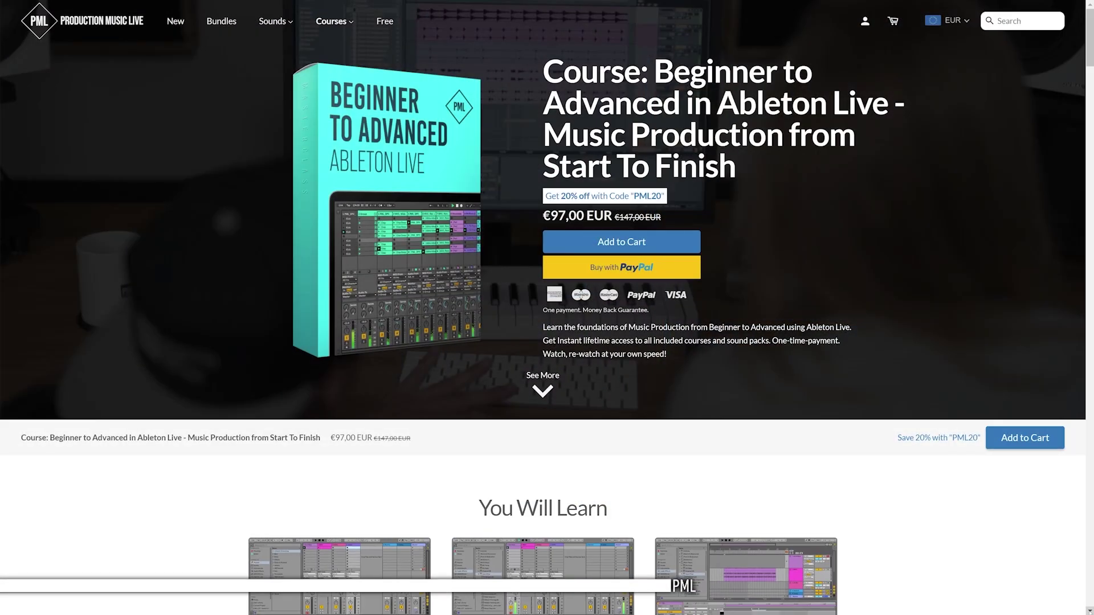
pyautogui.scroll(-8, 547, 308)
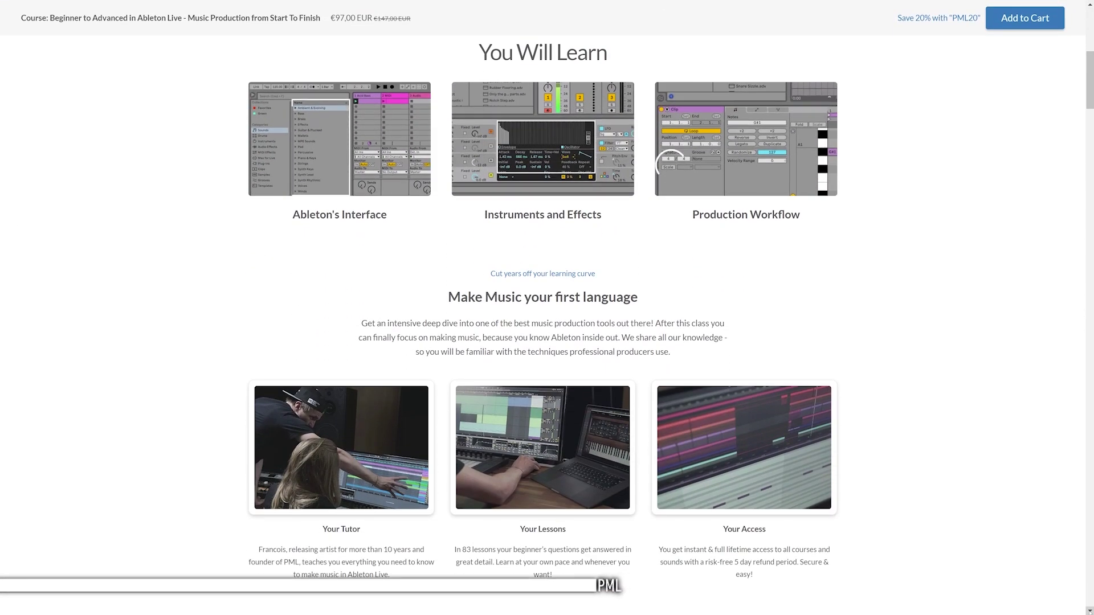
pyautogui.scroll(-10, 547, 319)
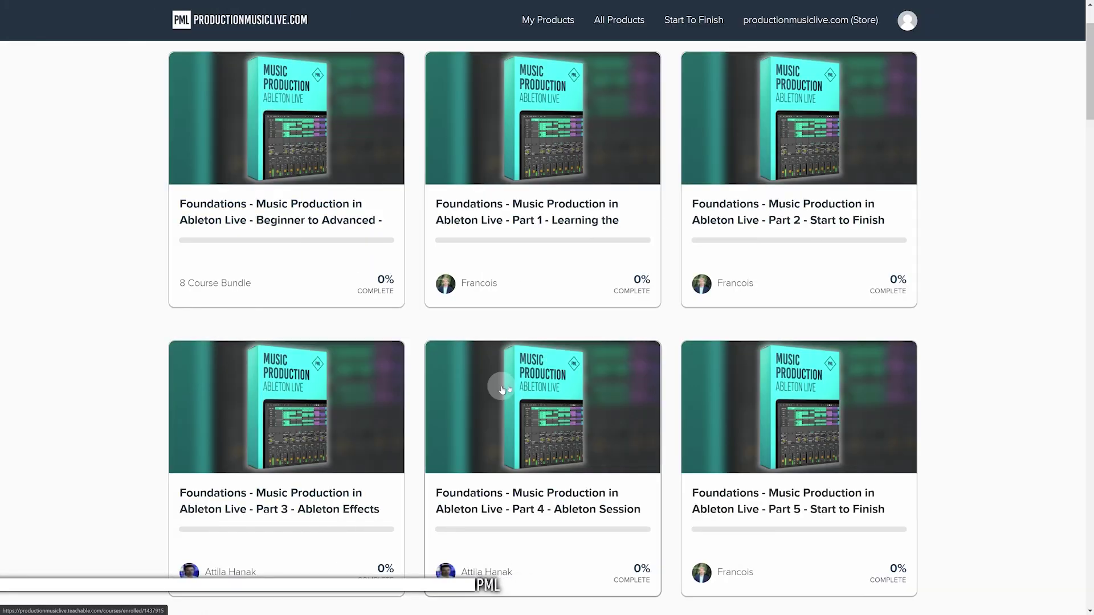
pyautogui.click(543, 239)
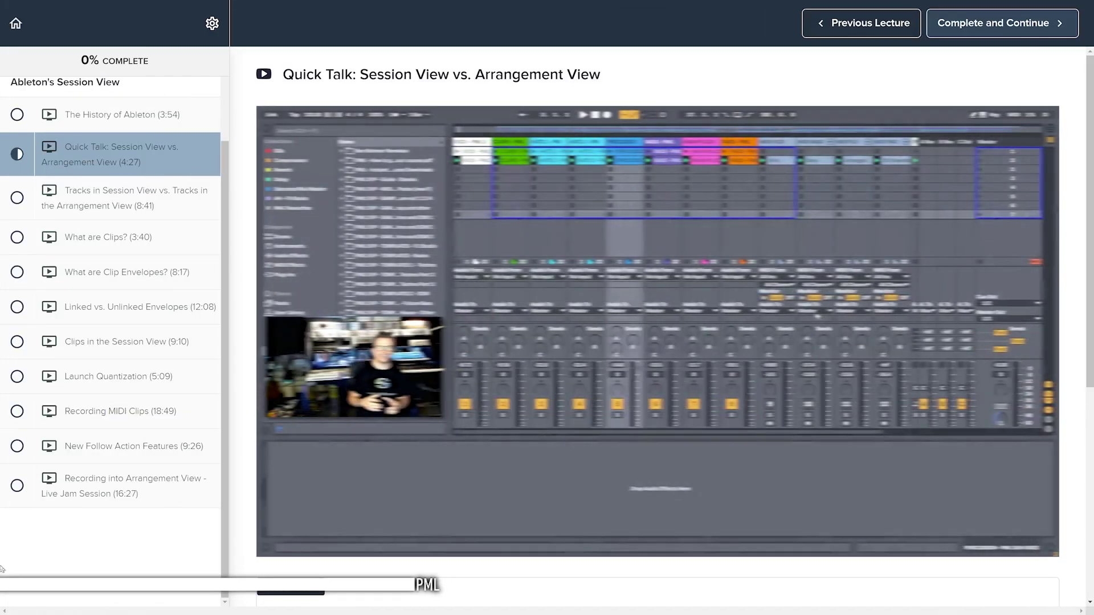